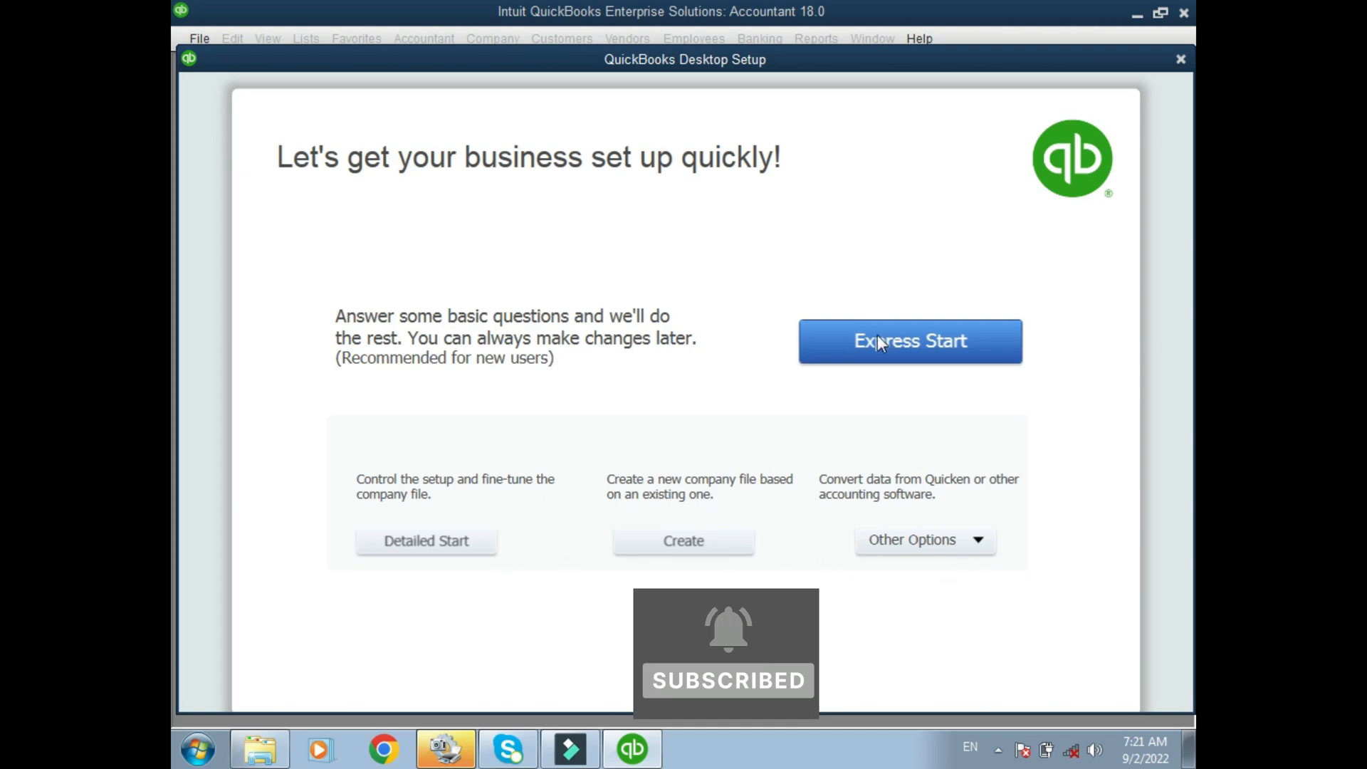
# Start the detailed setup of a new company file
pyautogui.click(436, 539)
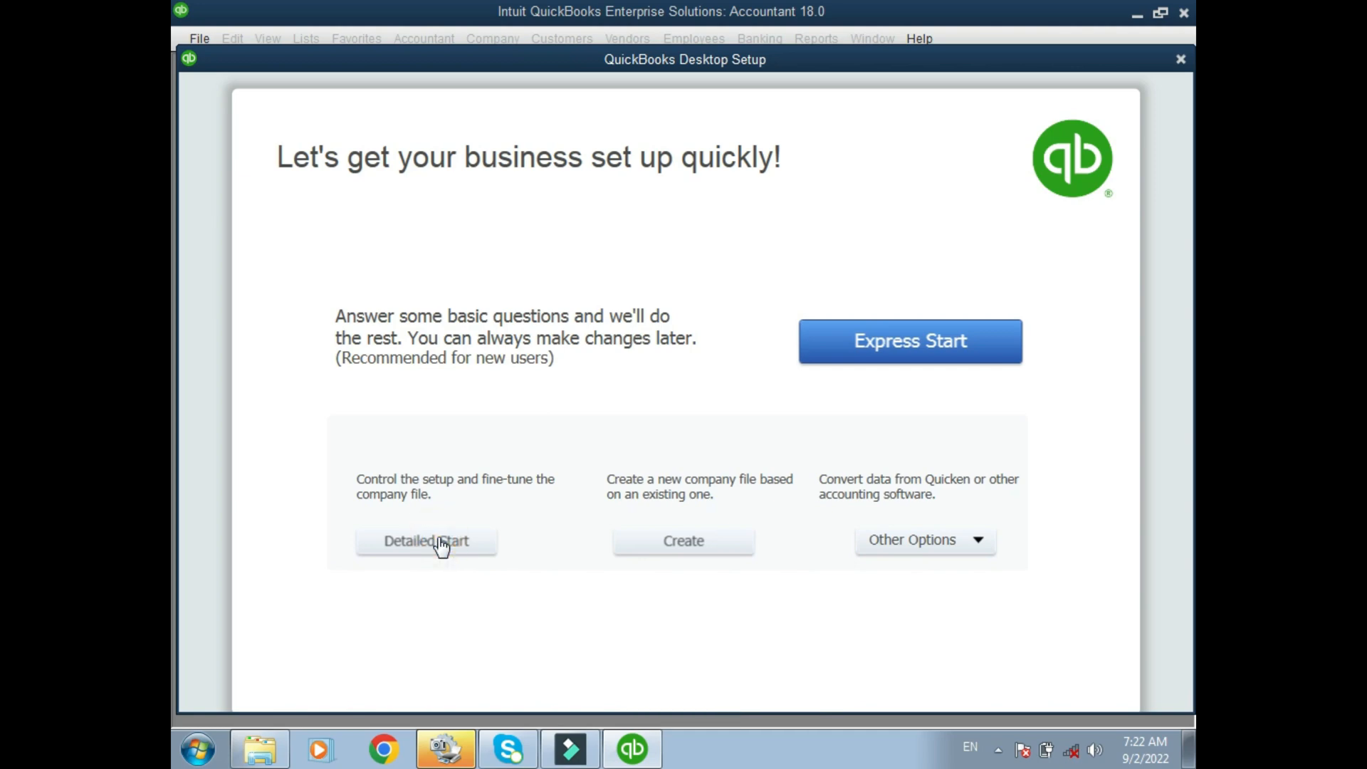
pyautogui.click(437, 540)
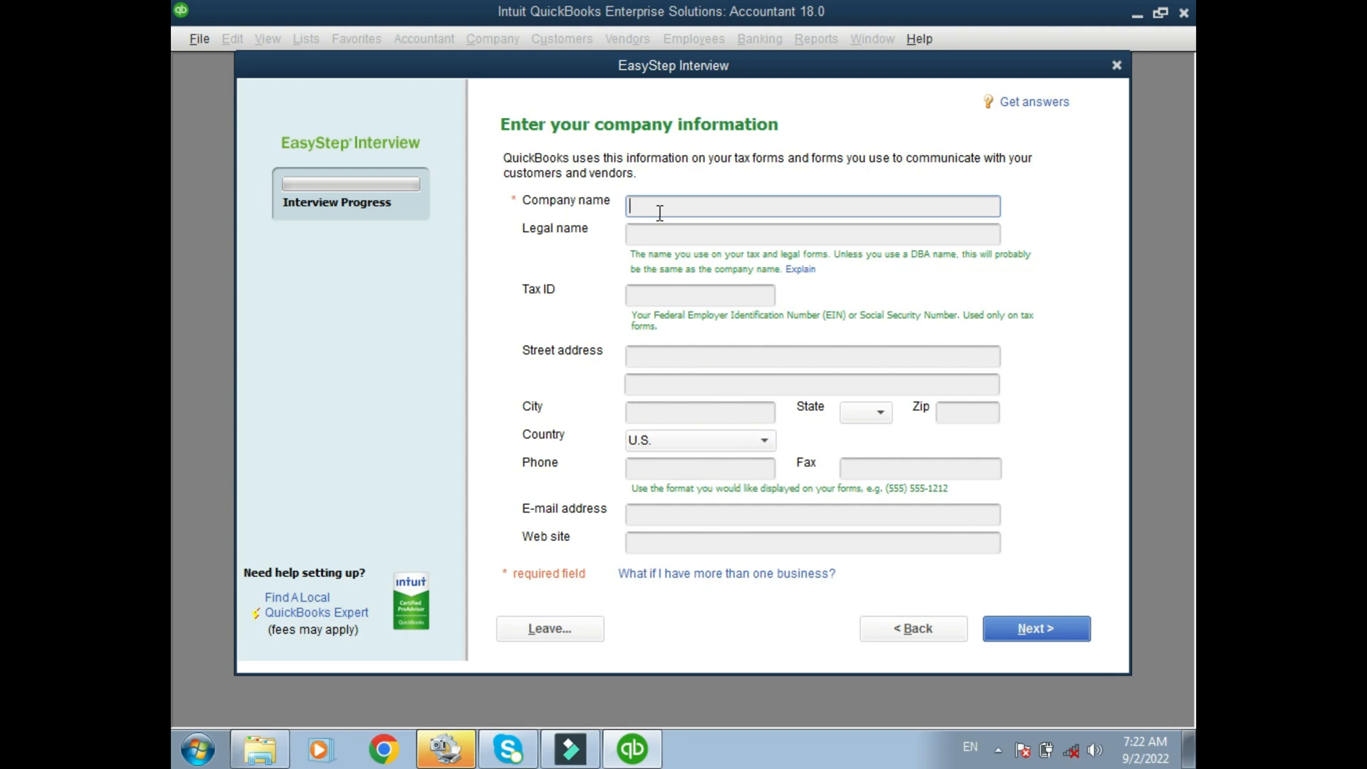
pyautogui.click(197, 748)
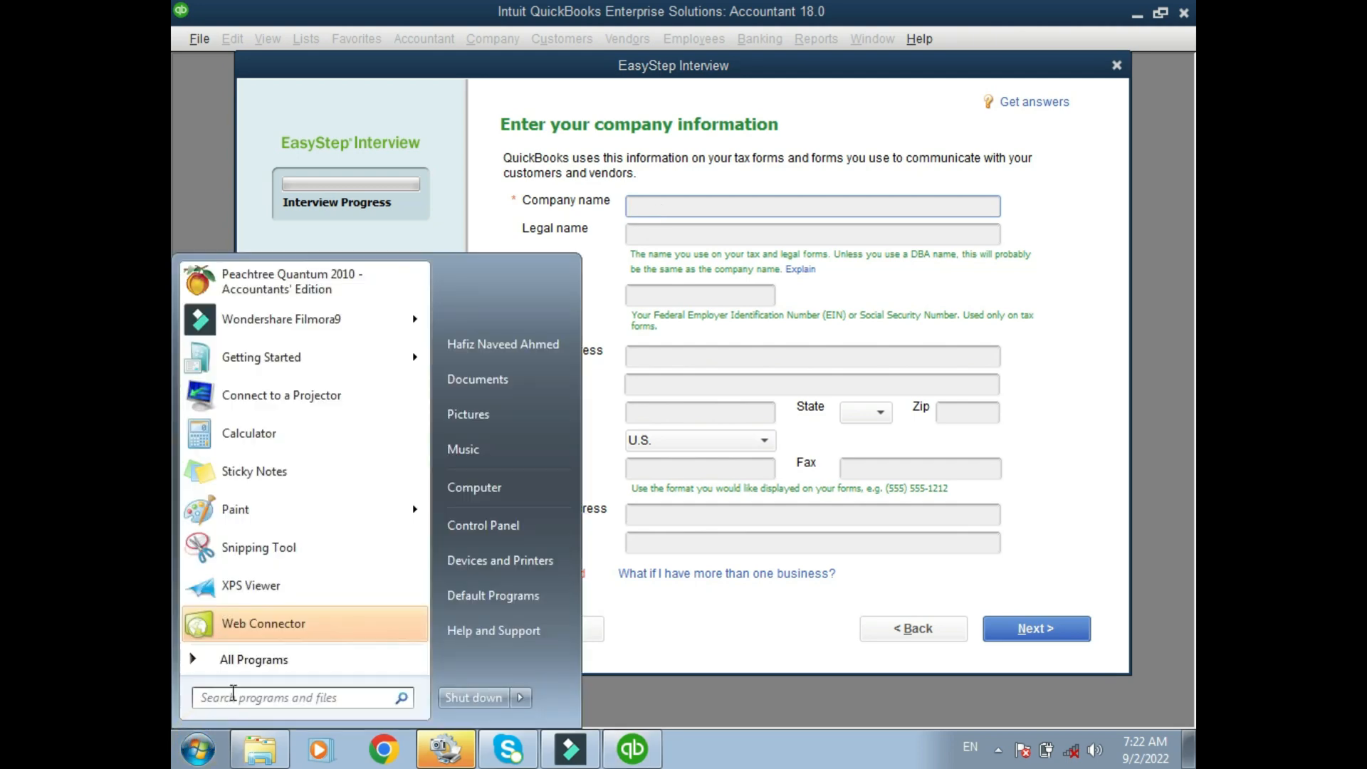
pyautogui.write('magni')
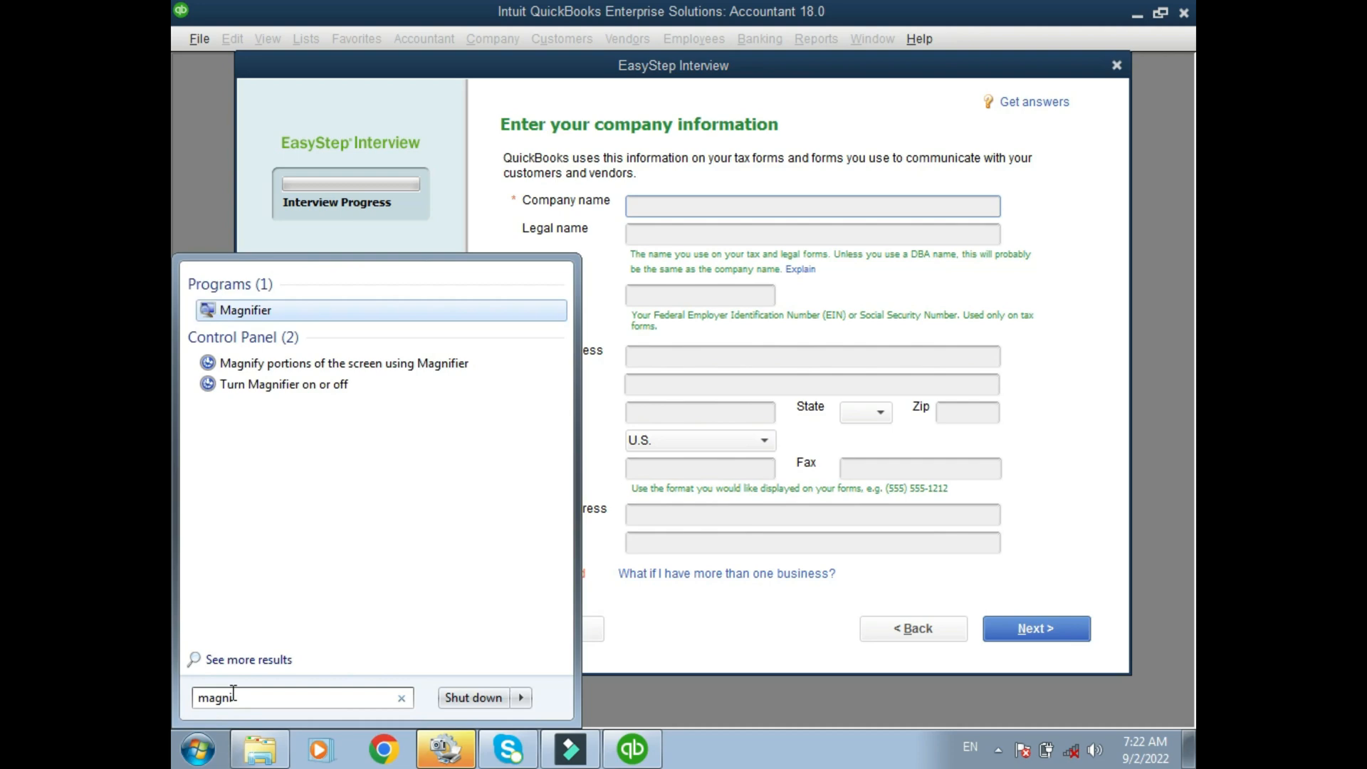
pyautogui.press('Return')
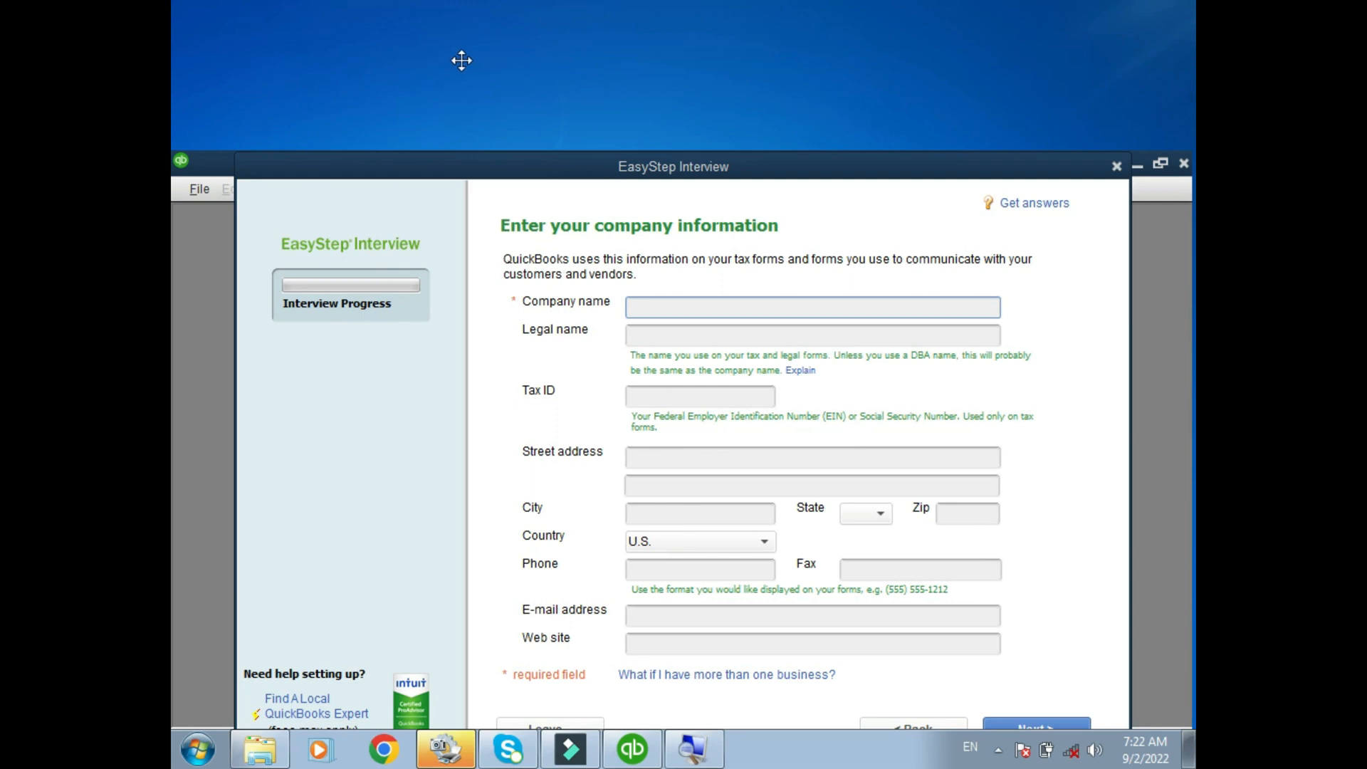
pyautogui.click(471, 196)
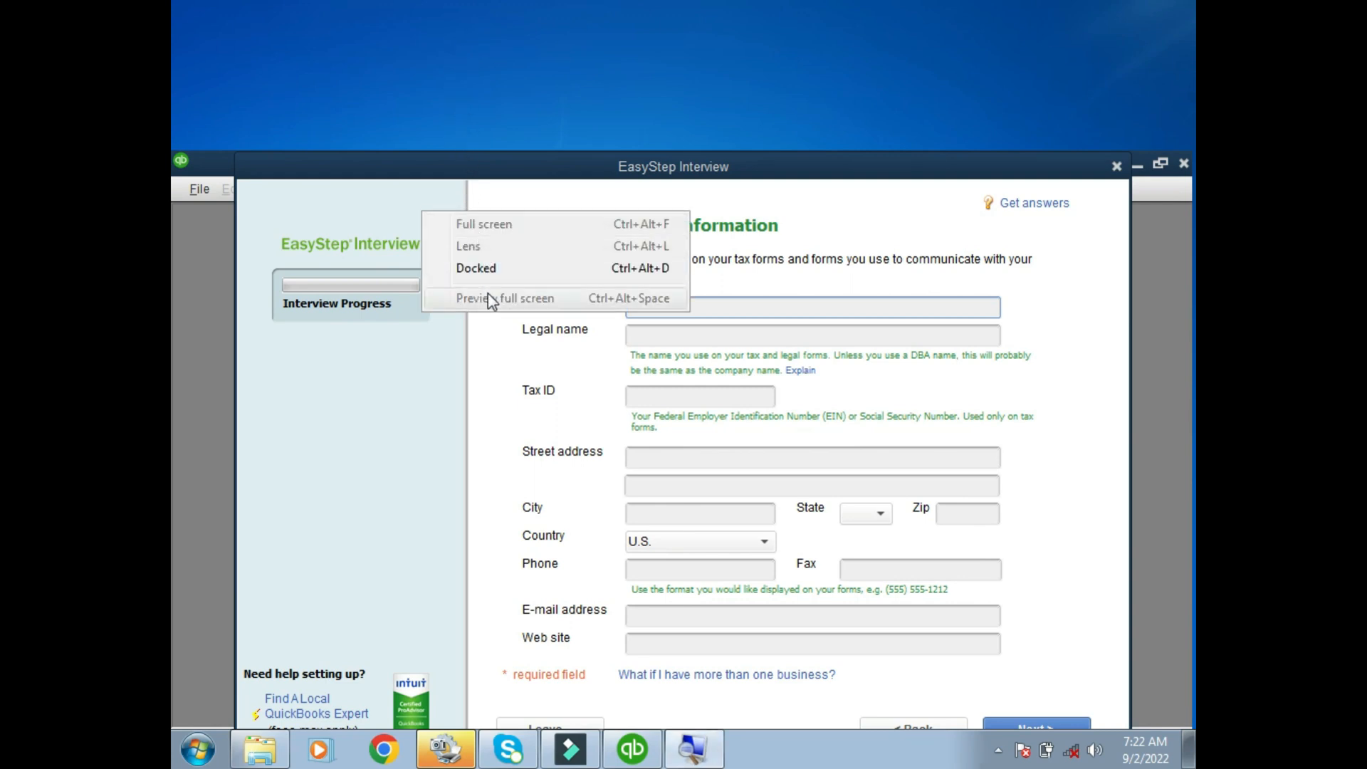
pyautogui.click(415, 207)
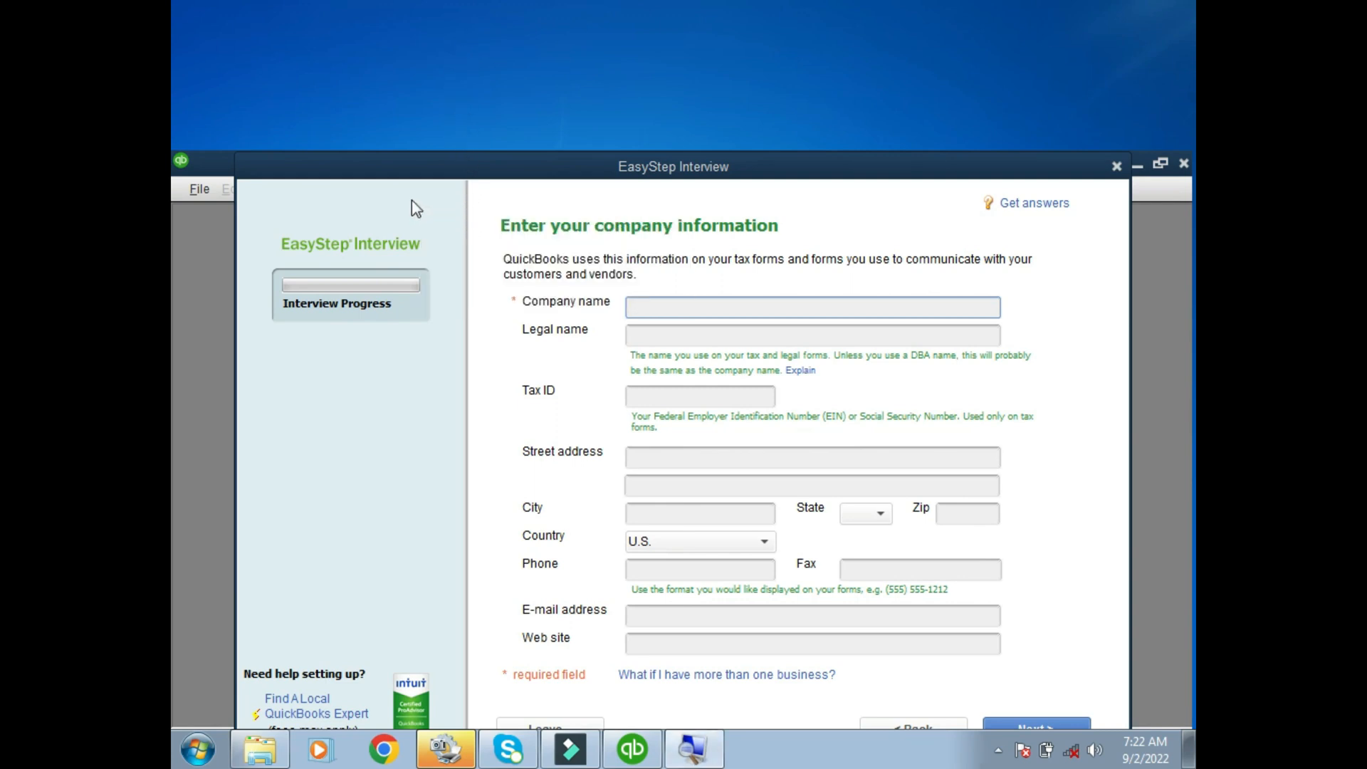
pyautogui.click(490, 205)
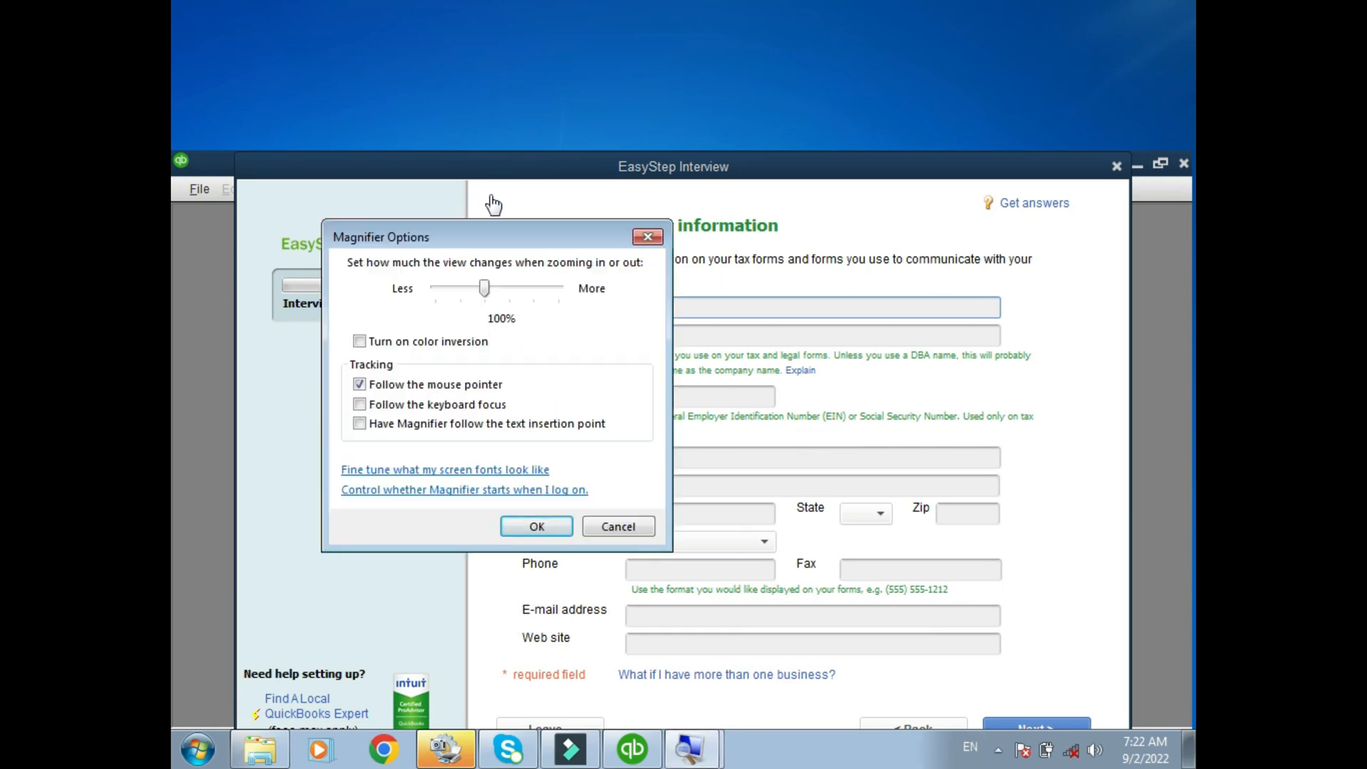
pyautogui.click(609, 528)
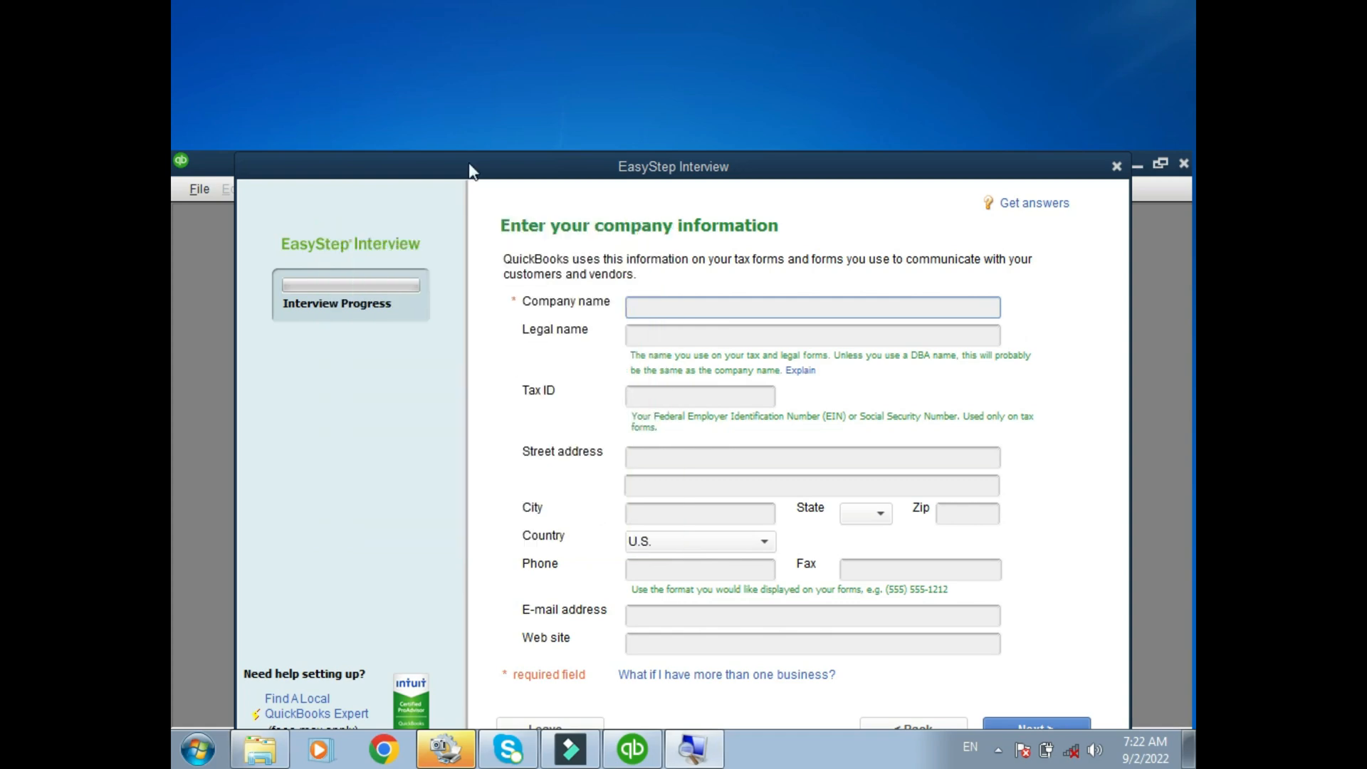
pyautogui.click(511, 177)
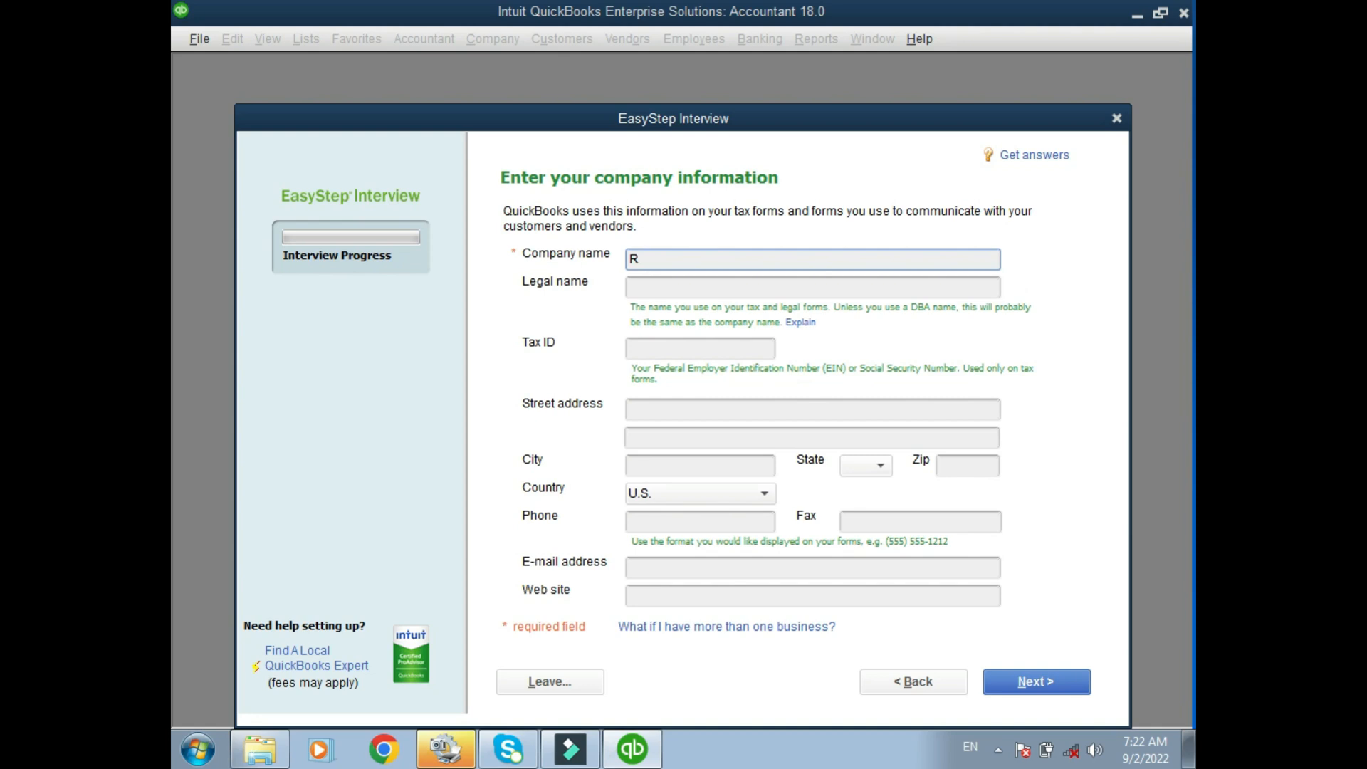
# Enter Ravi Taxtile Pvt Ltd. as the company name and accept the same text as the legal name
pyautogui.write('avi Taxtile Pvt Ltd.')
pyautogui.press('Tab')
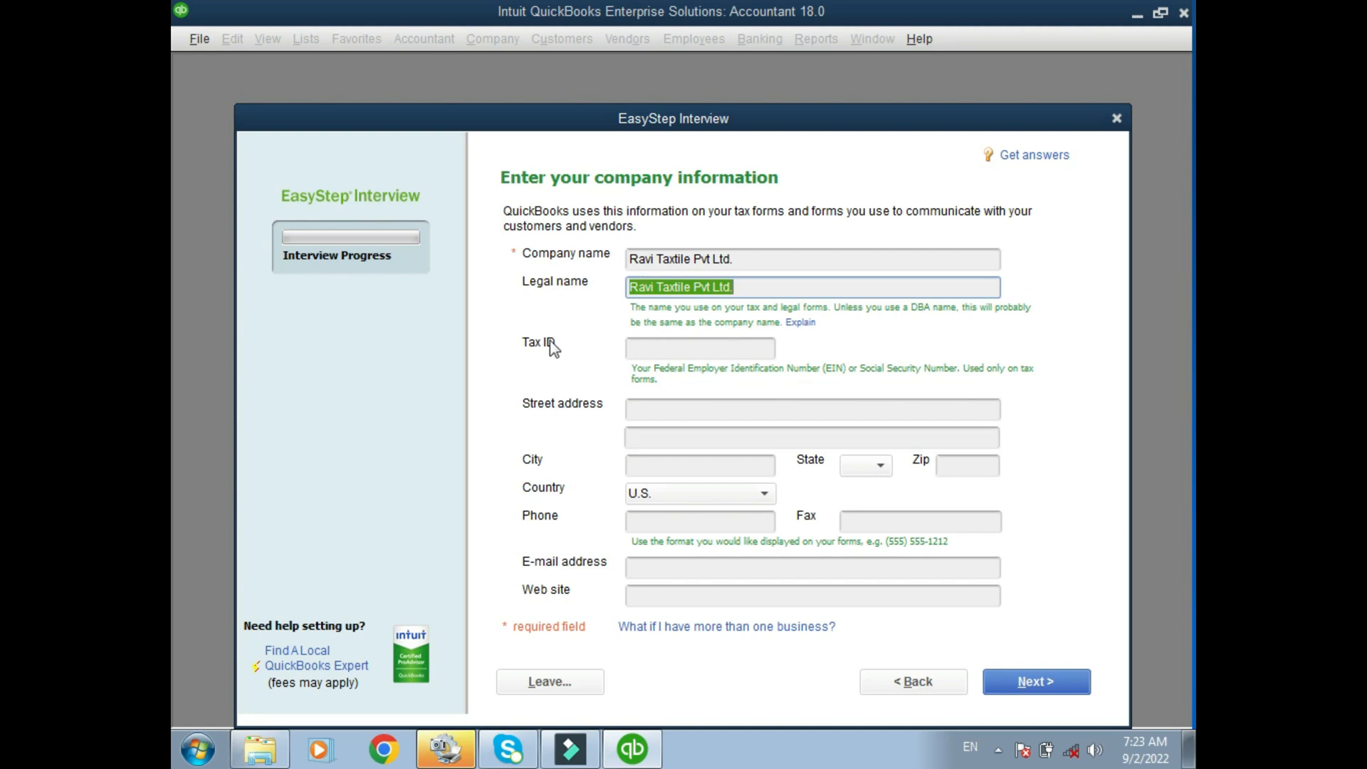
pyautogui.click(635, 344)
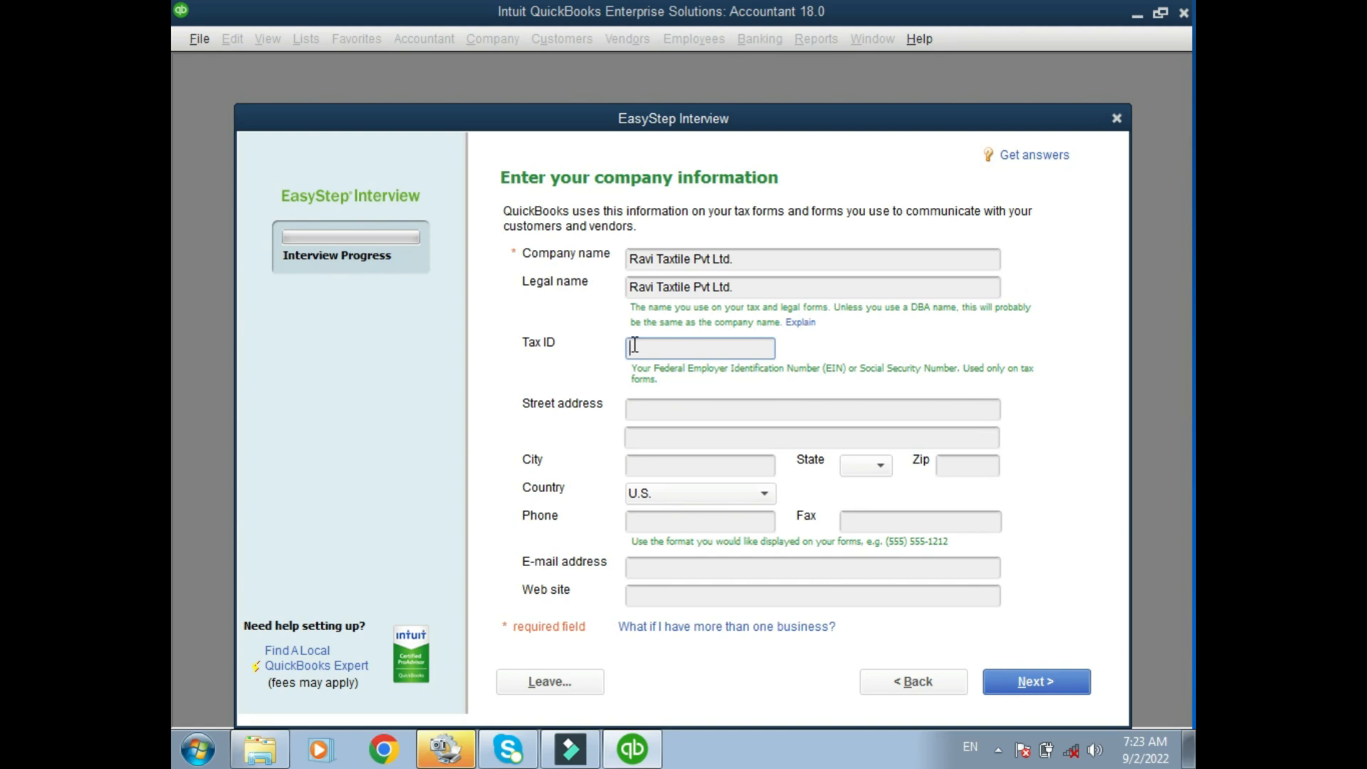
# Fill in the company's street address on the first address line, leaving the tax ID and second address line blank
pyautogui.click(659, 411)
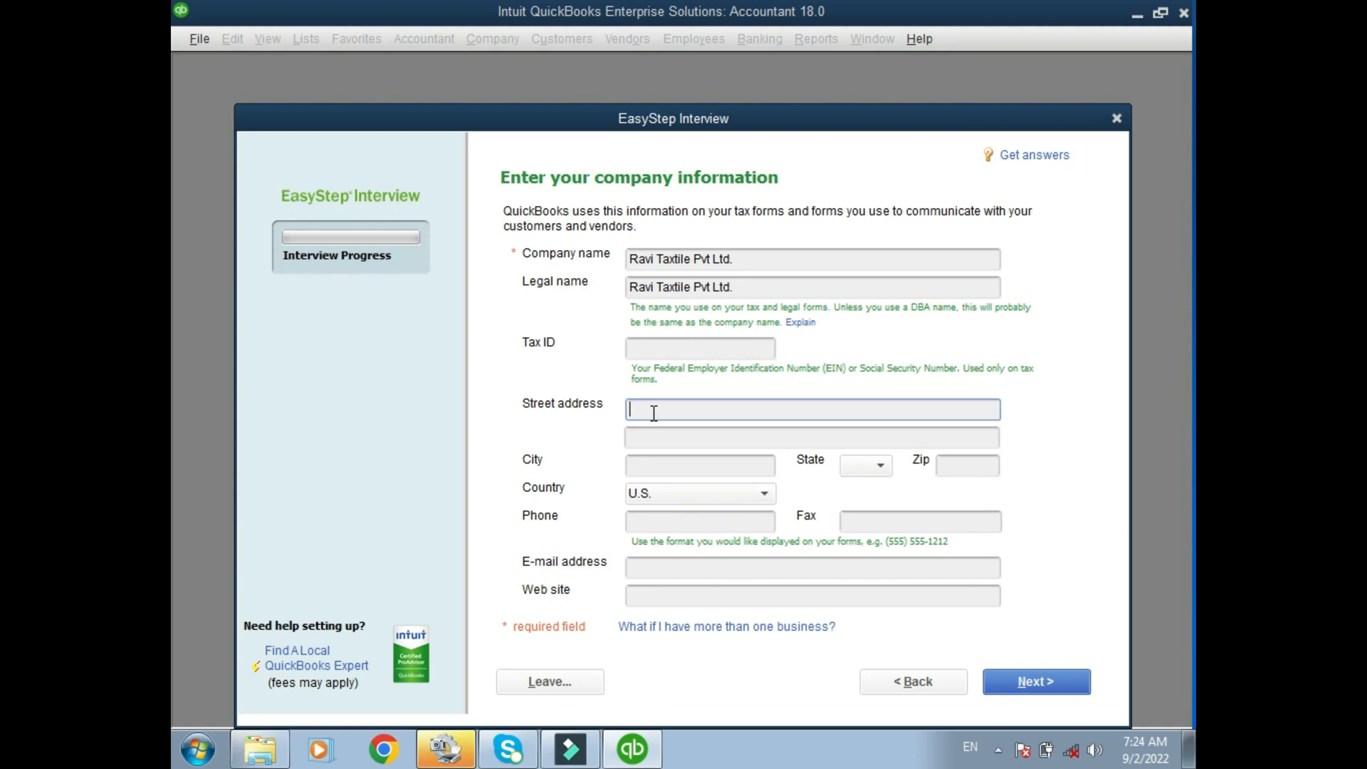
pyautogui.write('Qaid-eAzam Road')
pyautogui.click(668, 407)
pyautogui.write('-')
pyautogui.click(738, 411)
pyautogui.write('industrial State')
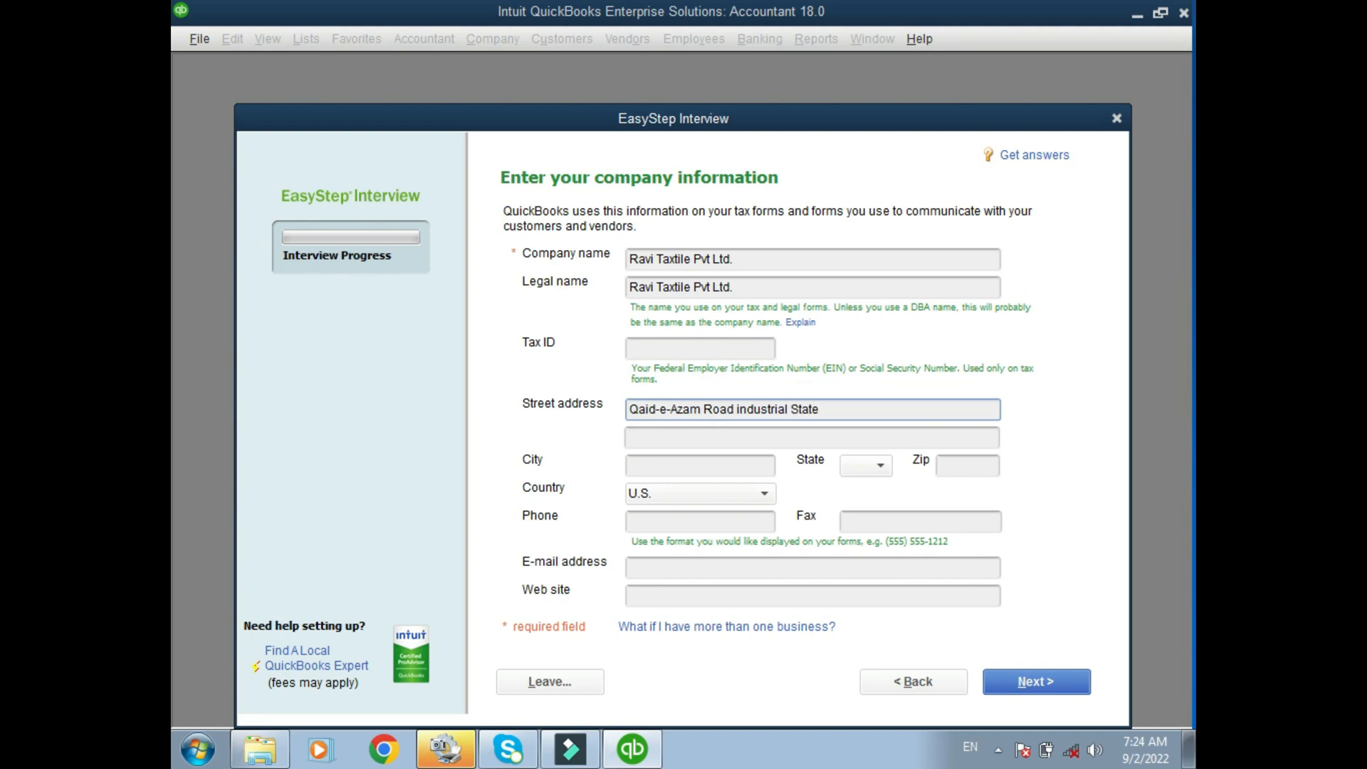
pyautogui.click(721, 434)
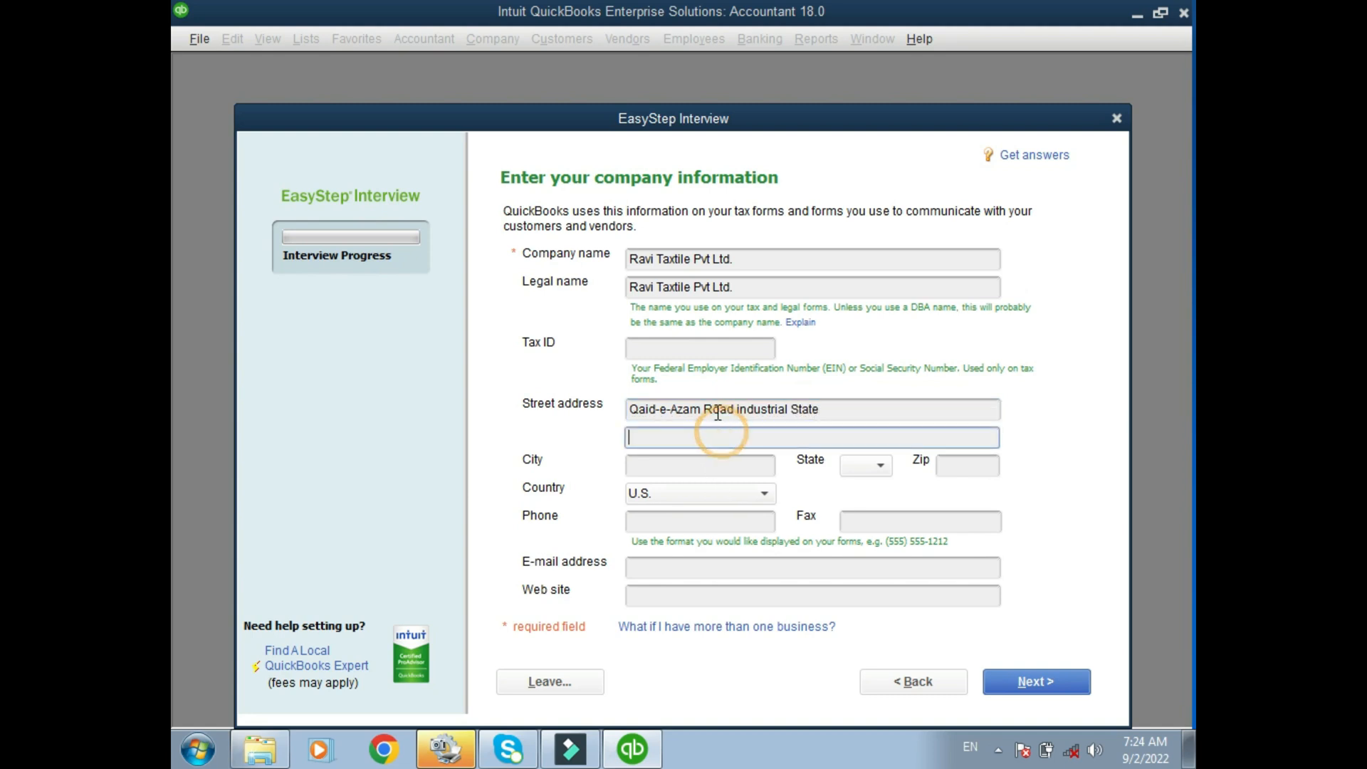
pyautogui.click(715, 403)
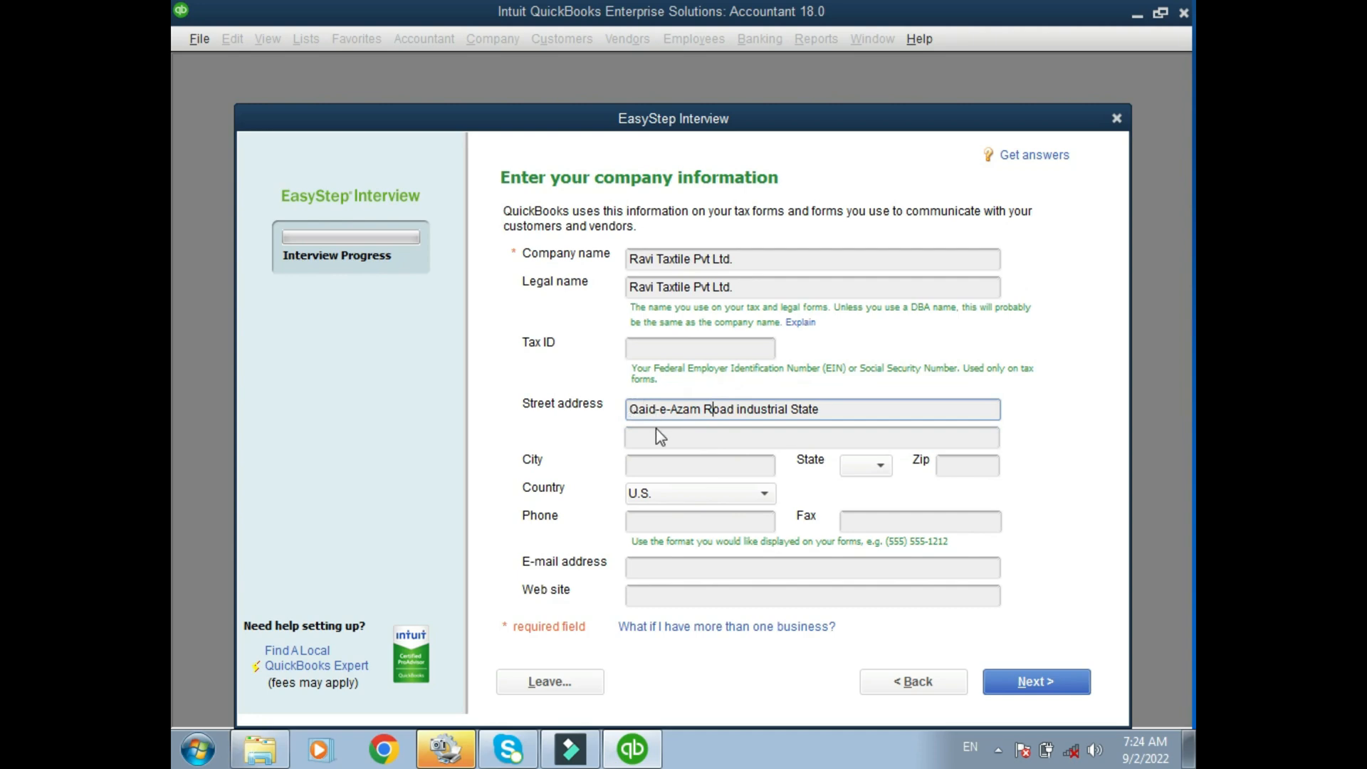
pyautogui.click(657, 431)
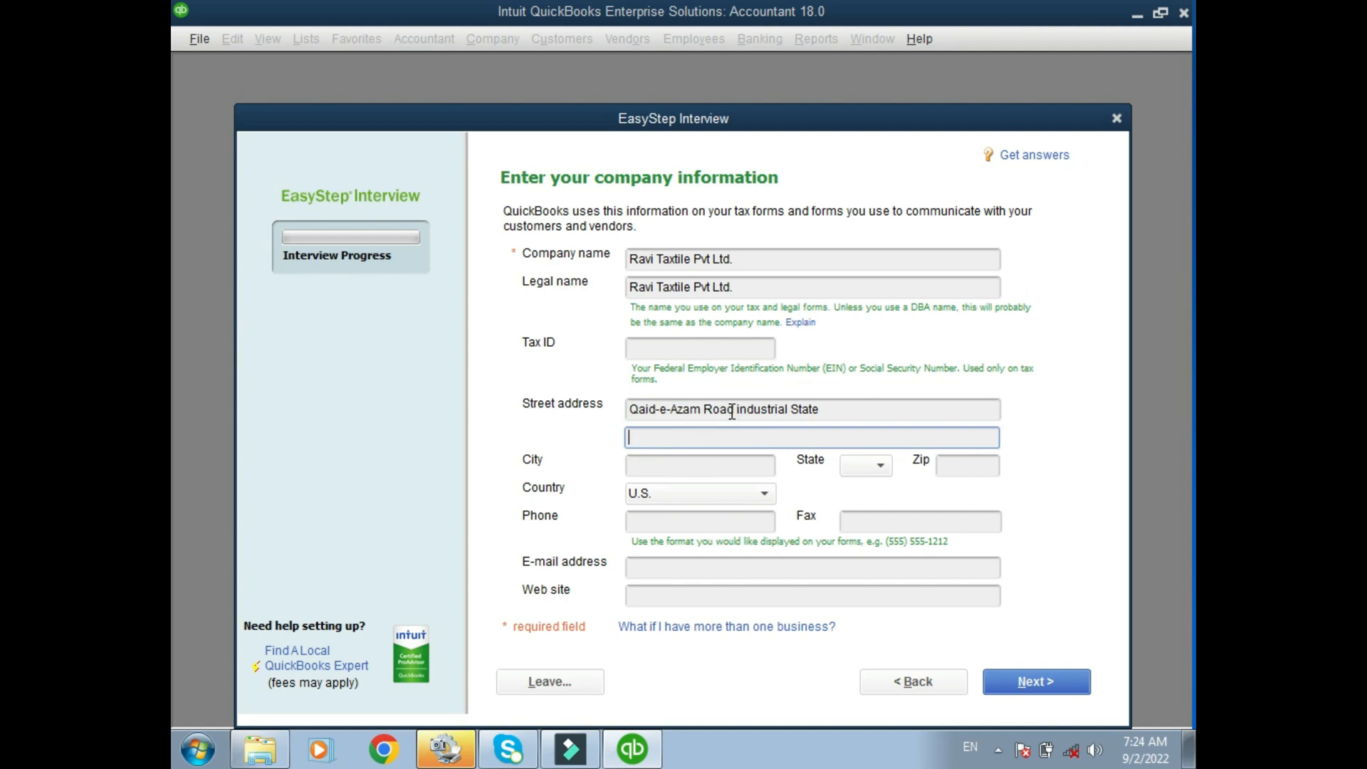
# Fill in the company's city, state and zip code, and set the country to Other
pyautogui.click(661, 470)
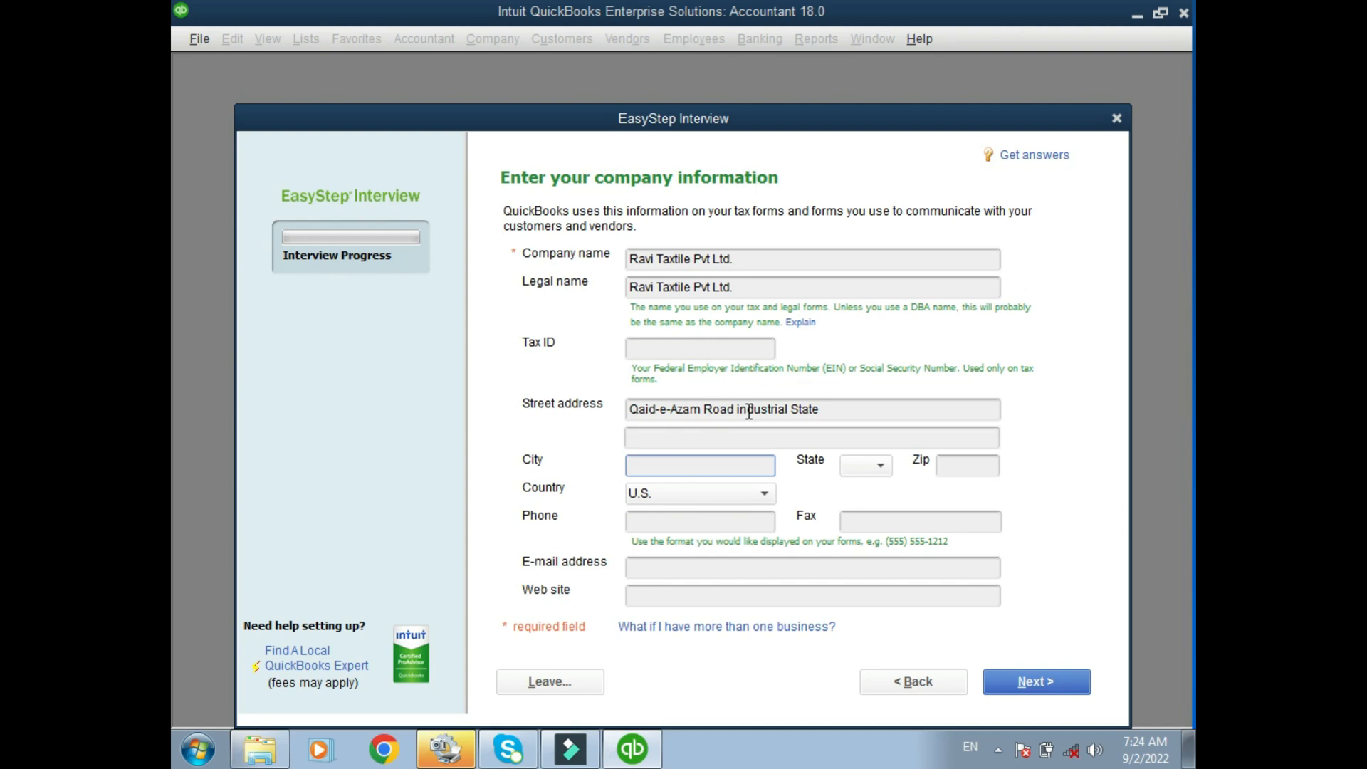
pyautogui.write('Lahore')
pyautogui.click(862, 464)
pyautogui.press('p')
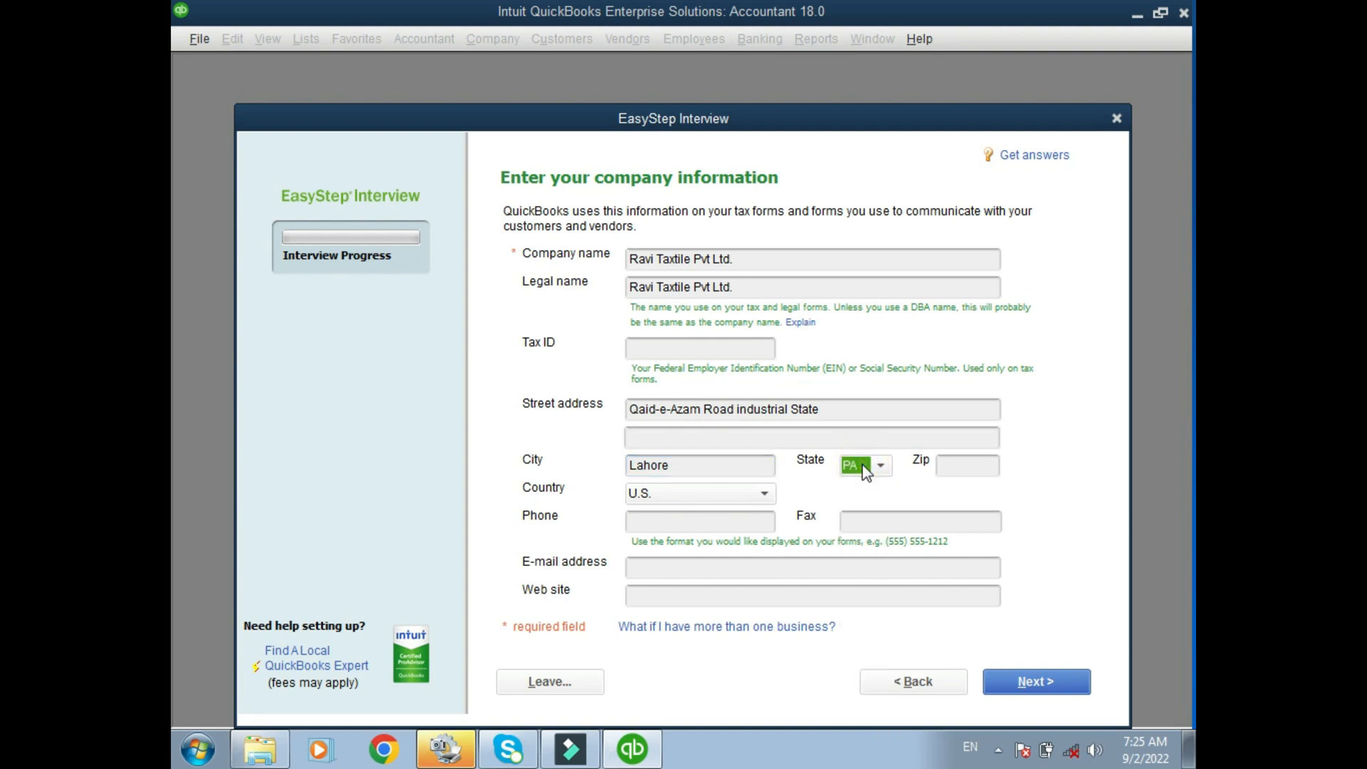
pyautogui.press('Tab')
pyautogui.write('54000')
pyautogui.click(763, 493)
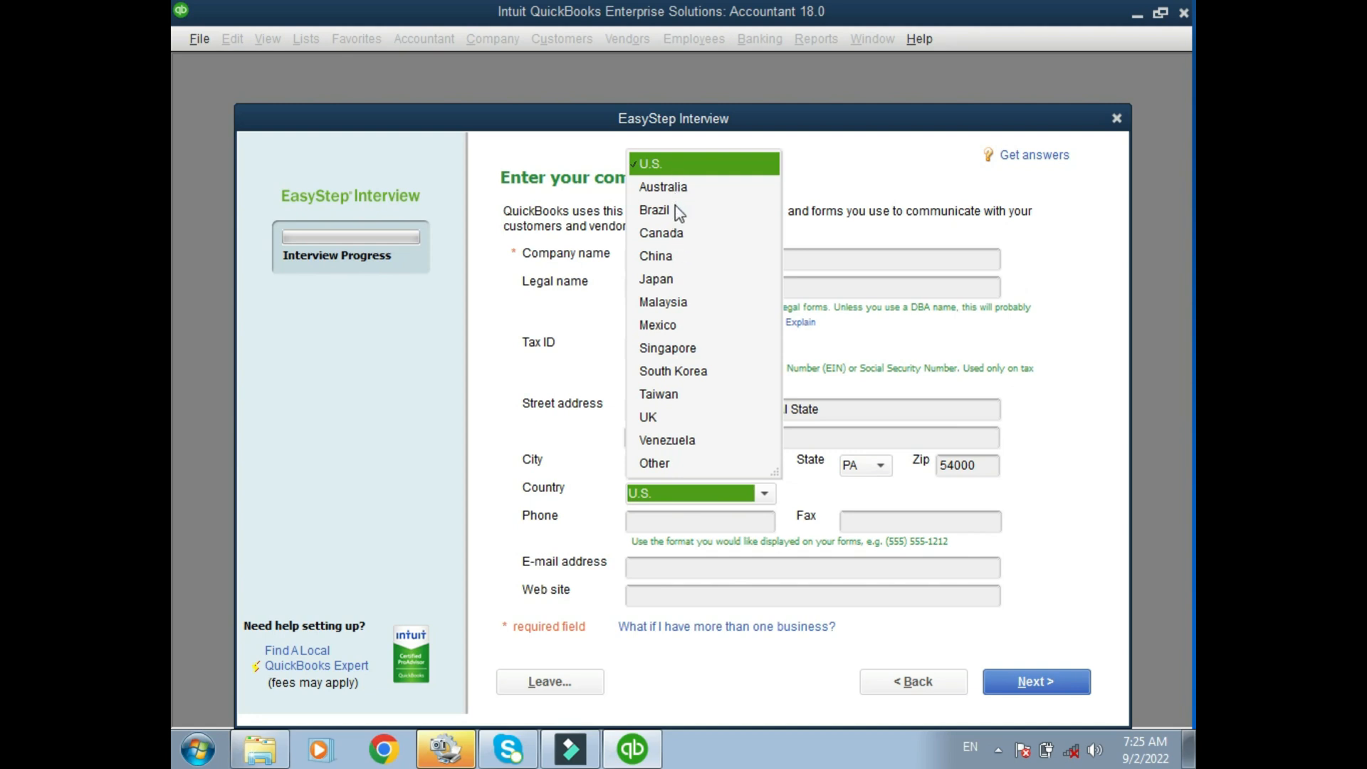
pyautogui.click(674, 467)
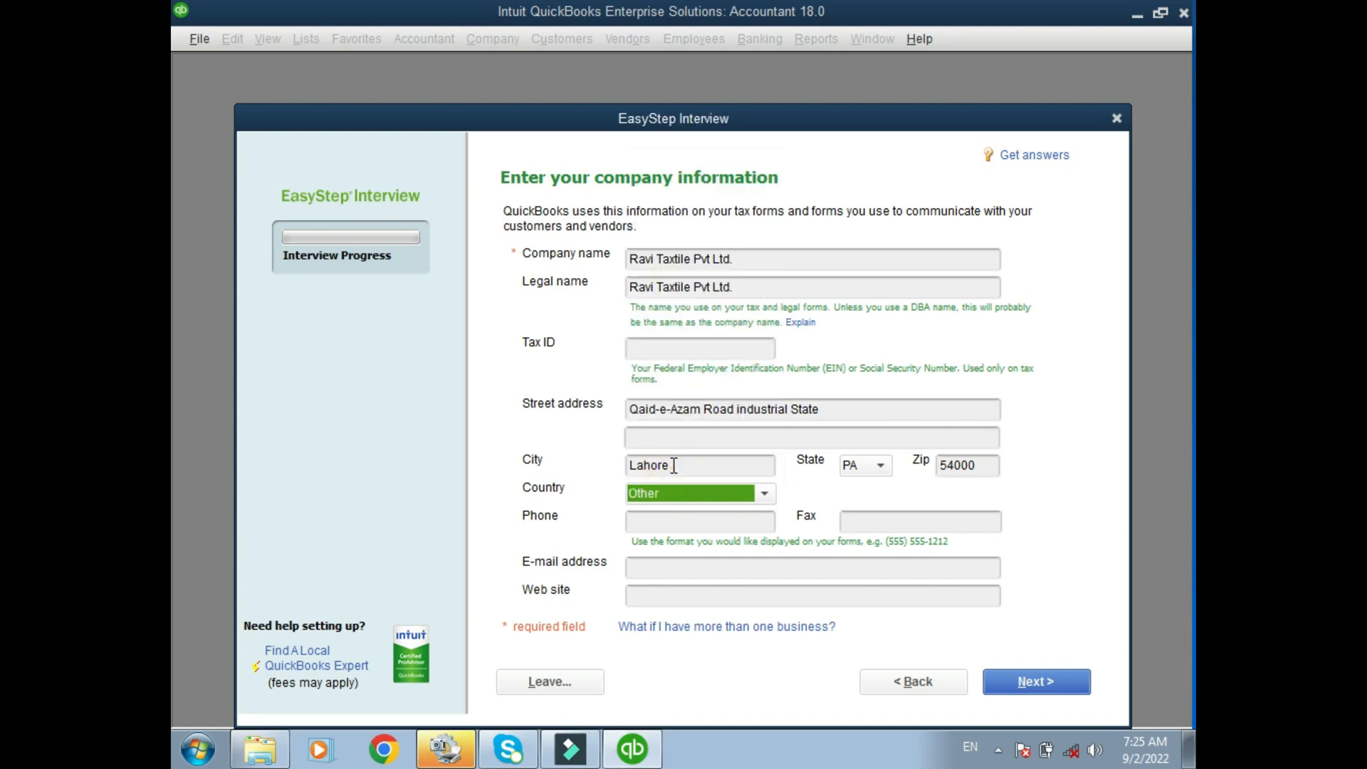
# Leave the phone, fax, e-mail and web site fields blank and continue to the industry selection
pyautogui.click(670, 517)
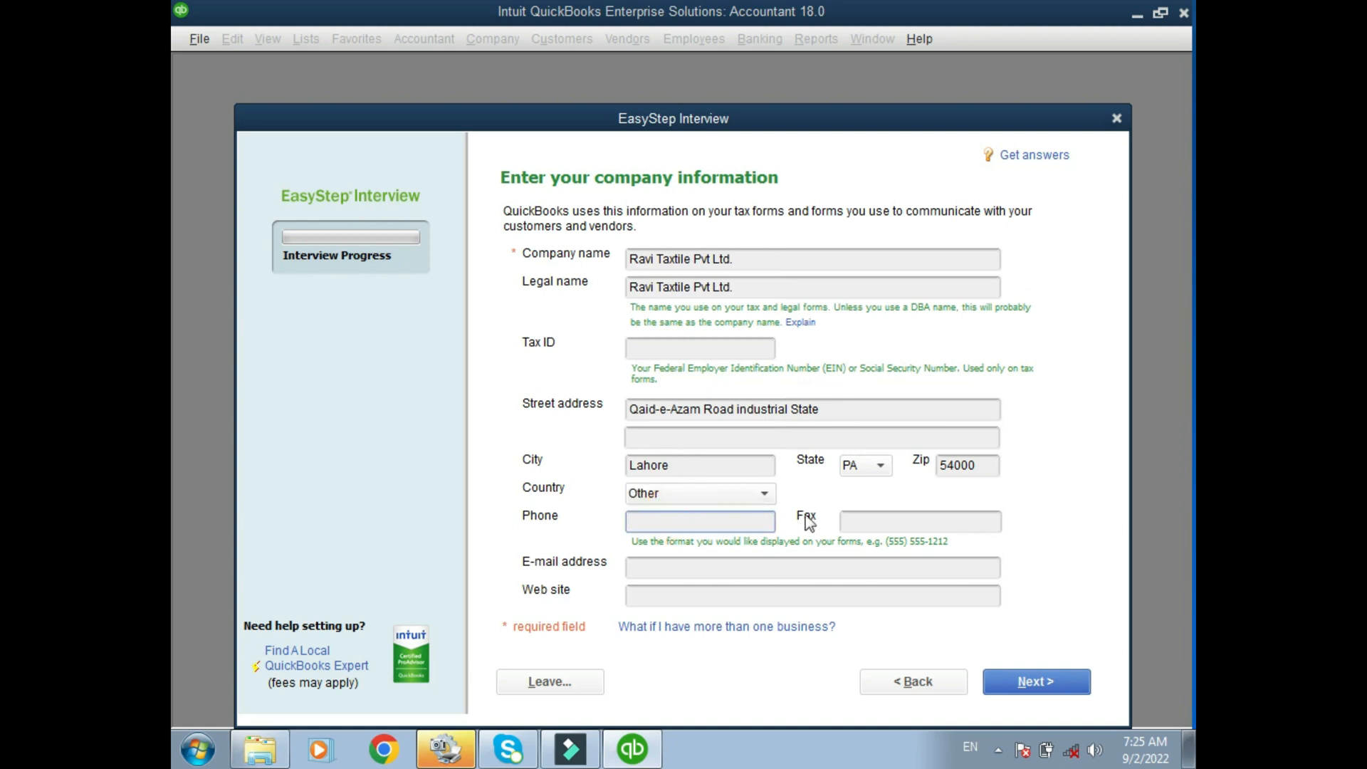
pyautogui.click(876, 523)
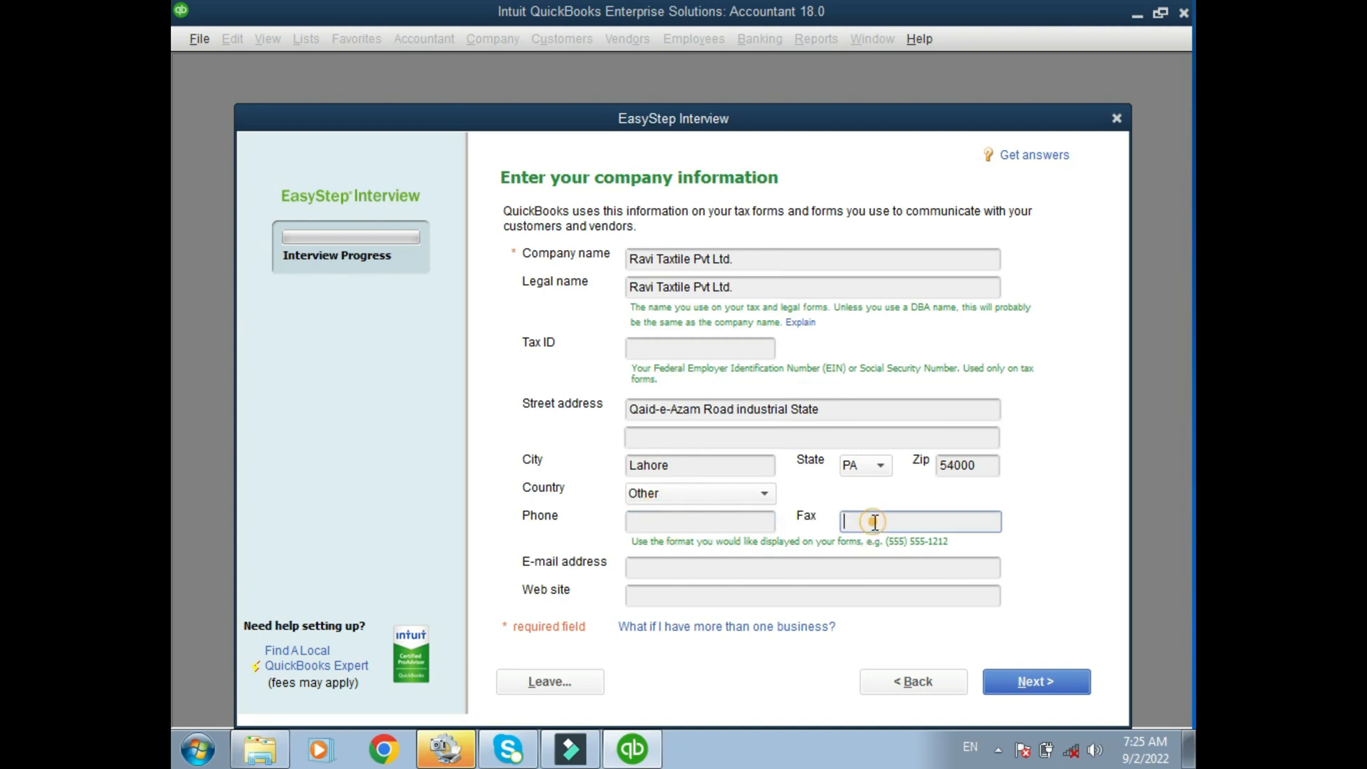
pyautogui.click(708, 563)
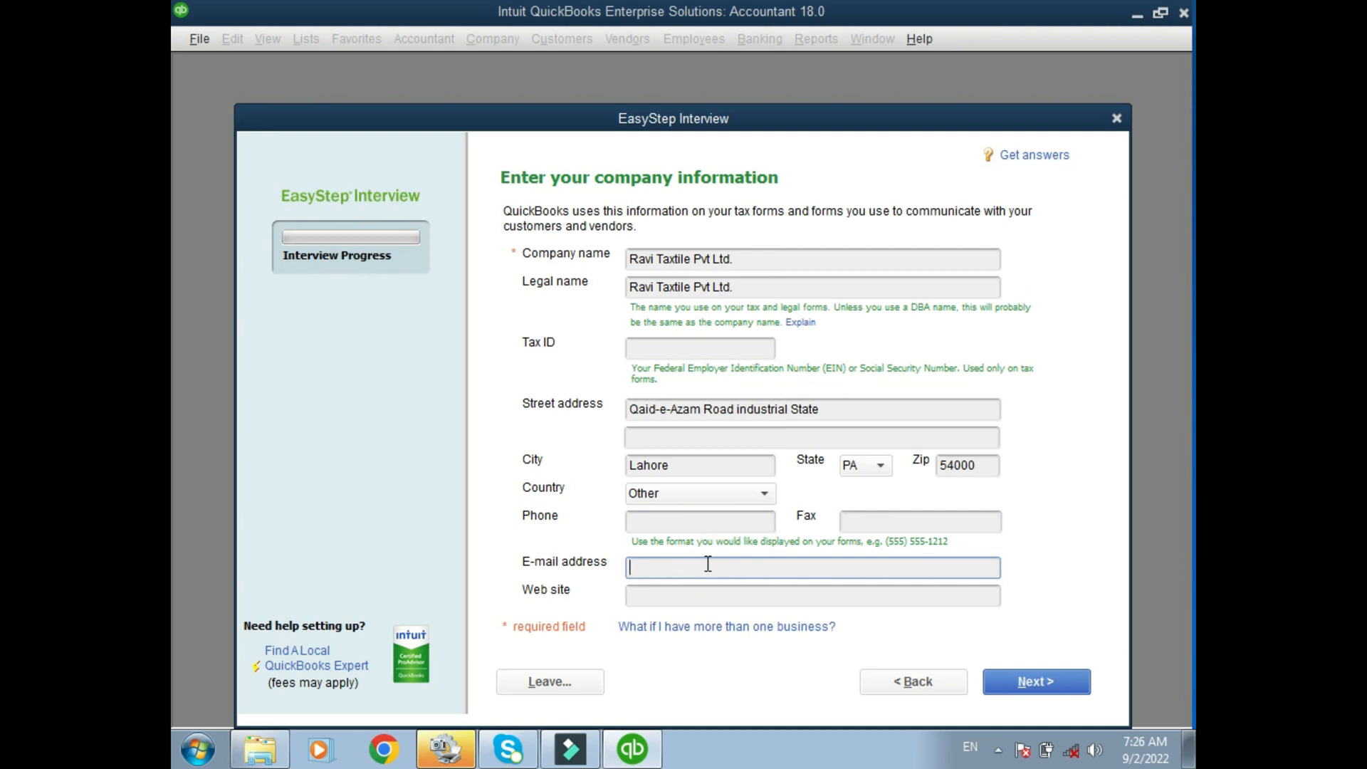
pyautogui.click(704, 590)
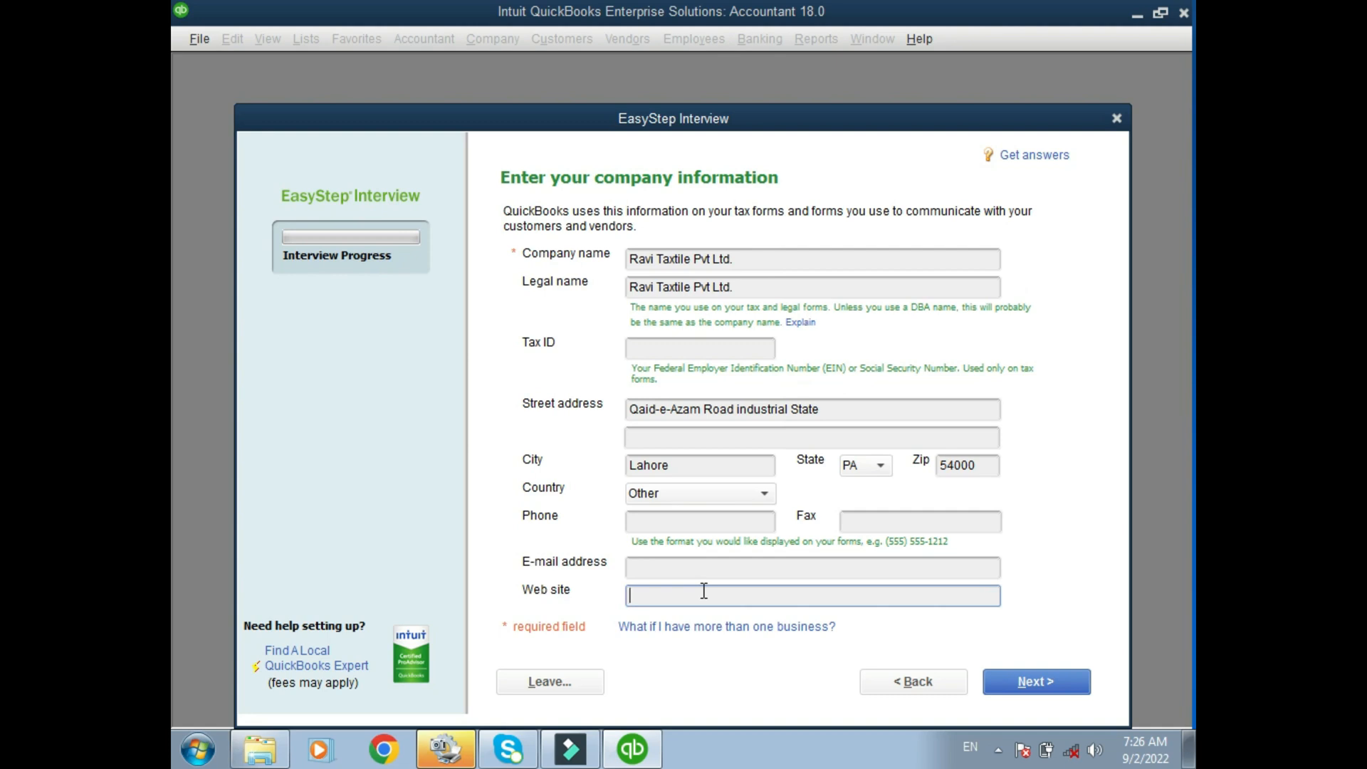
pyautogui.click(702, 591)
pyautogui.click(1025, 686)
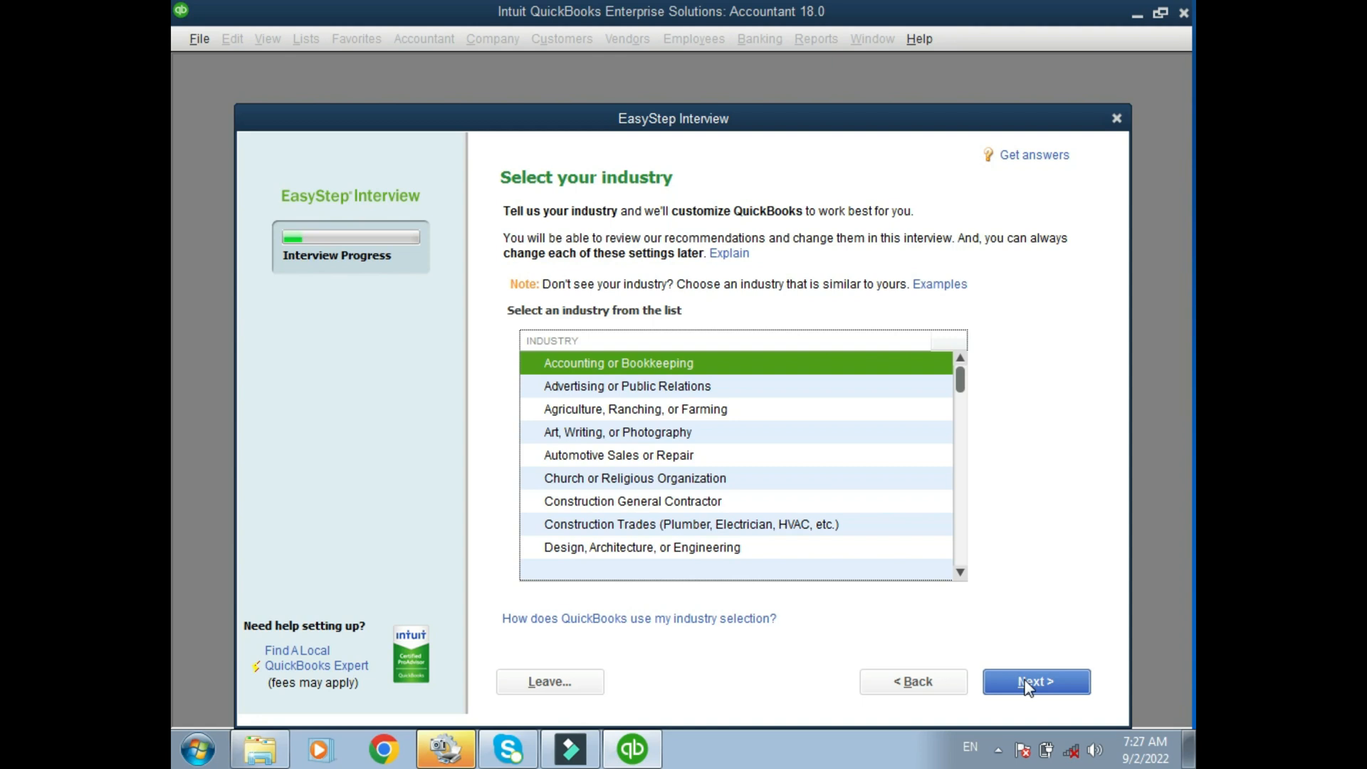
# Go through the industry list and select Retail Shop or Online Commerce
pyautogui.press('Down')
pyautogui.press('Down')
pyautogui.press('Up')
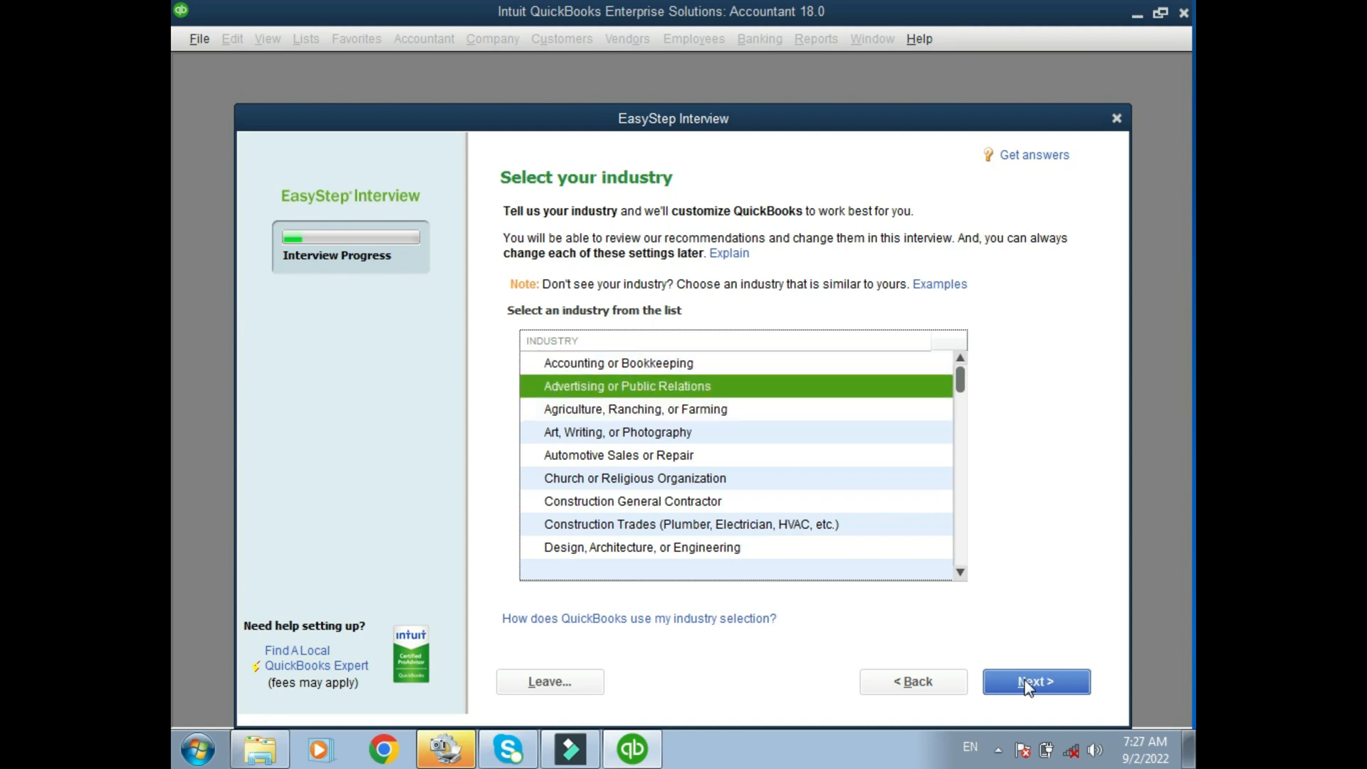
pyautogui.press('Down')
pyautogui.press('Down')
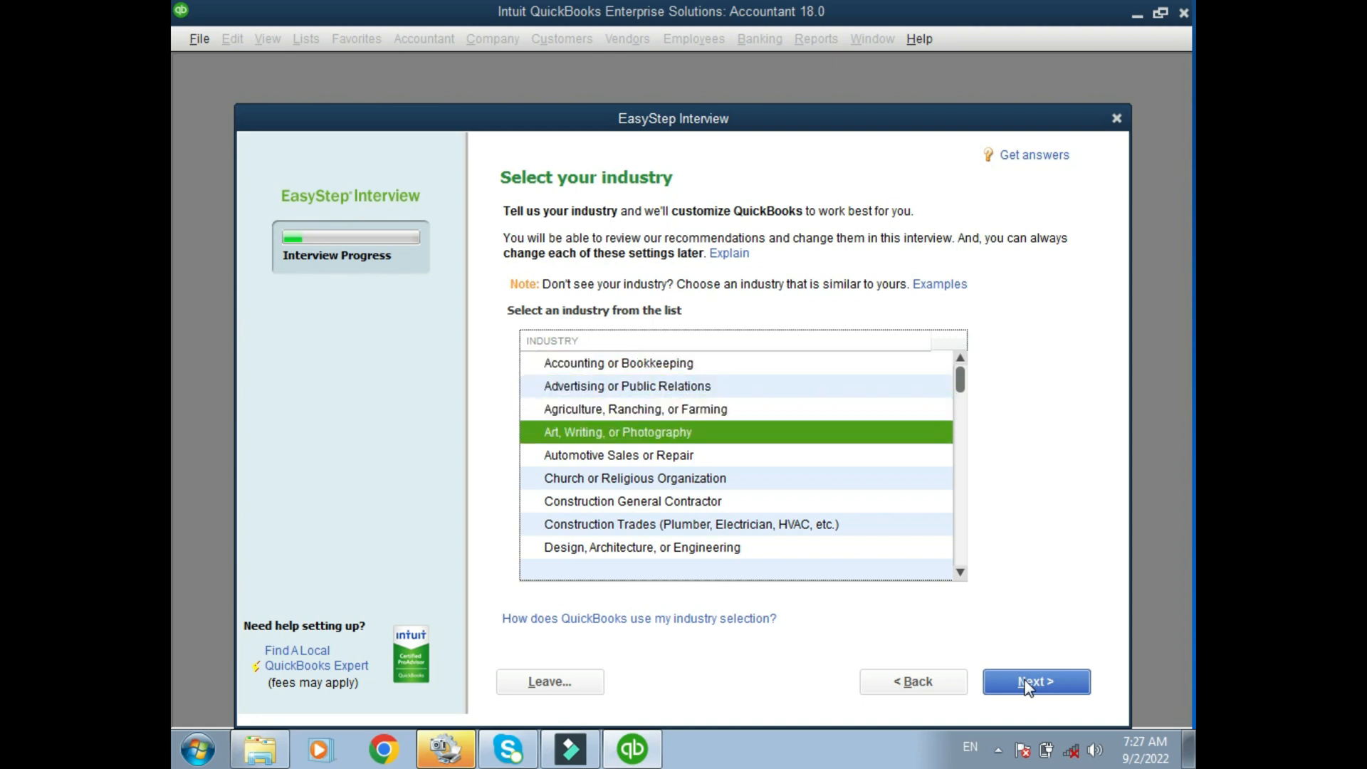
pyautogui.press('Down')
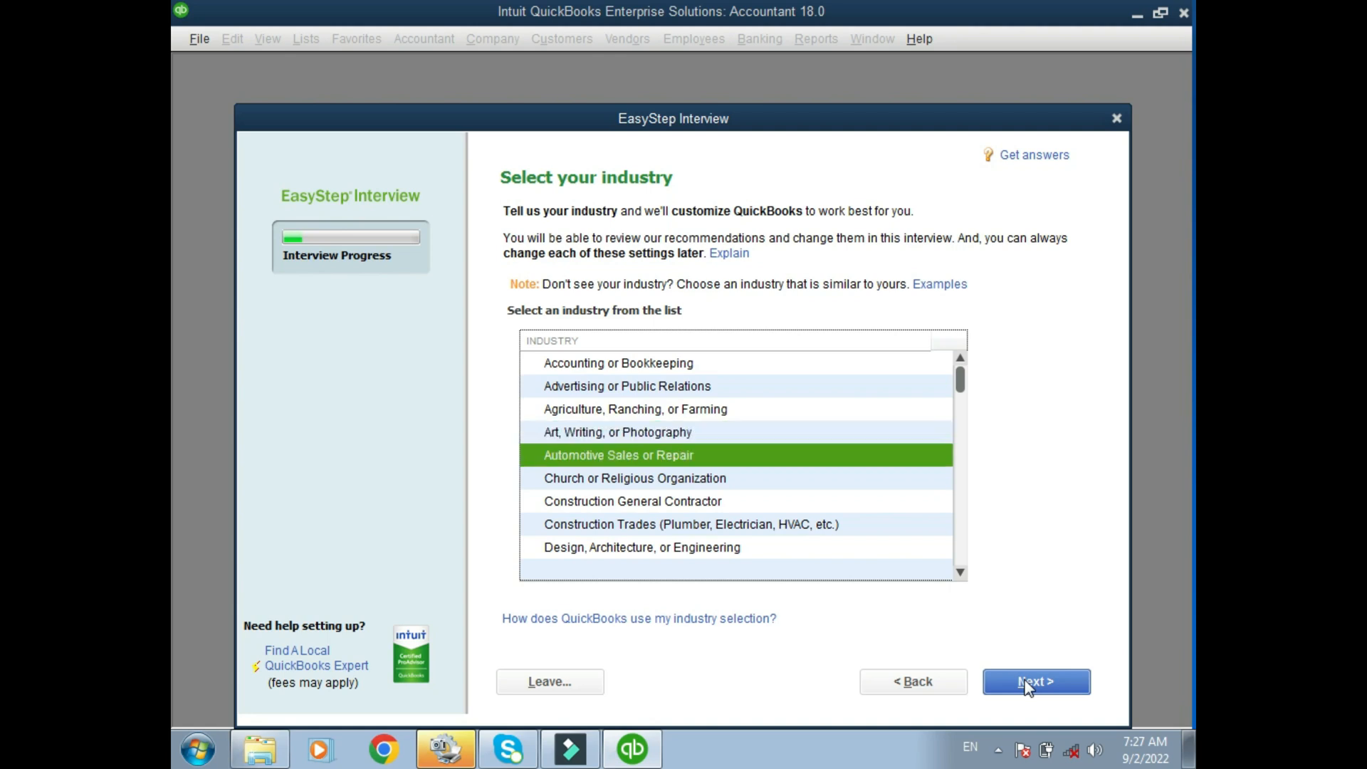
pyautogui.press('Down')
pyautogui.press('Down')
pyautogui.press('Up')
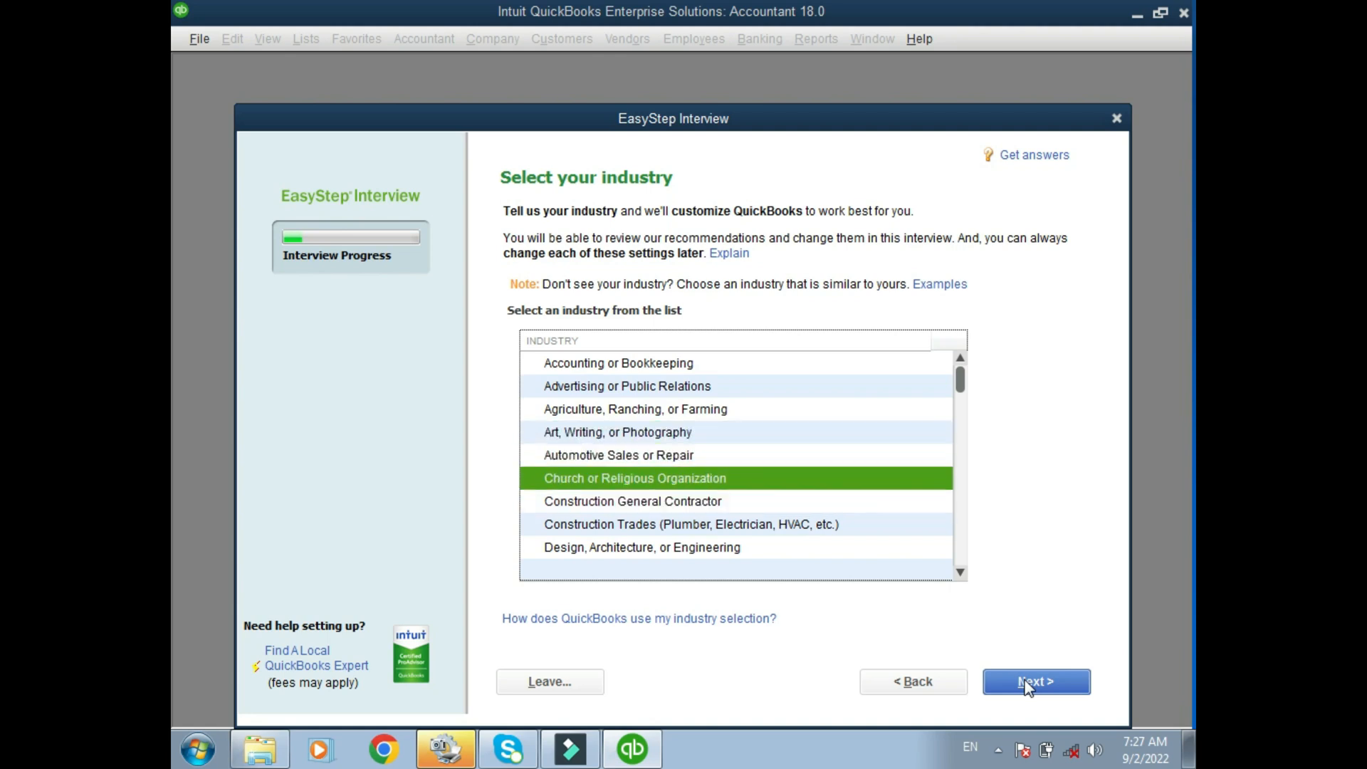
pyautogui.press('Down')
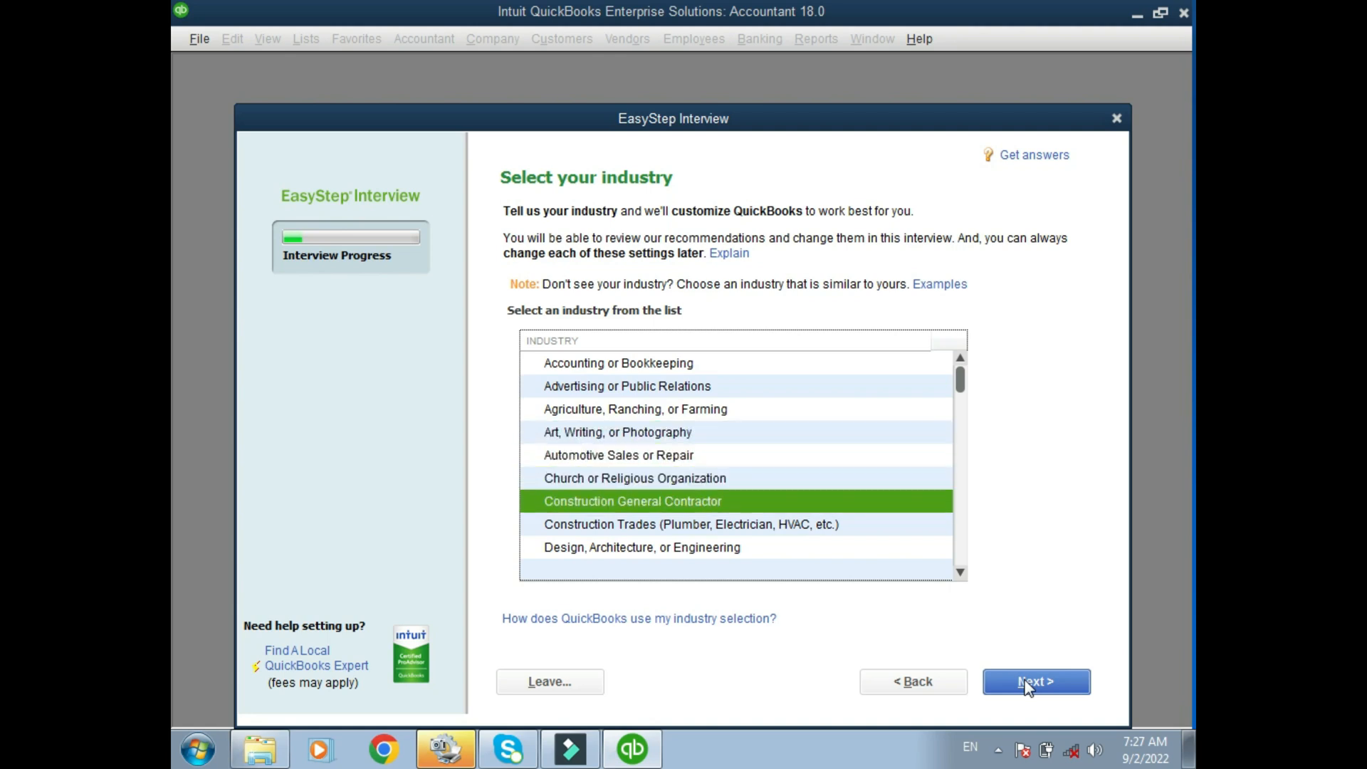
pyautogui.press('Down')
pyautogui.press('Down')
pyautogui.press('Down')
pyautogui.press('Down')
pyautogui.press('Down')
pyautogui.press('Down')
pyautogui.press('Down')
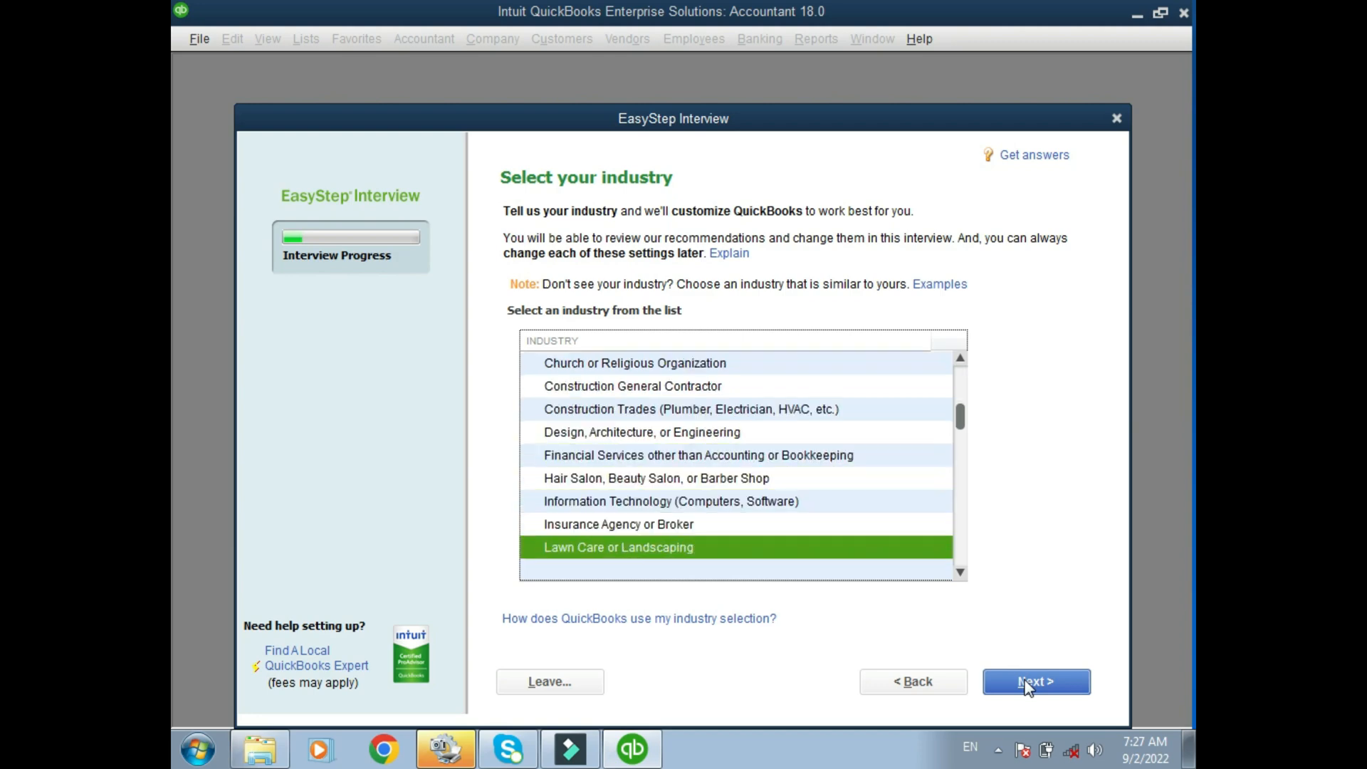
pyautogui.press('Down')
pyautogui.press('Down')
pyautogui.press('Down')
pyautogui.press('Down')
pyautogui.press('Up')
pyautogui.press('Down')
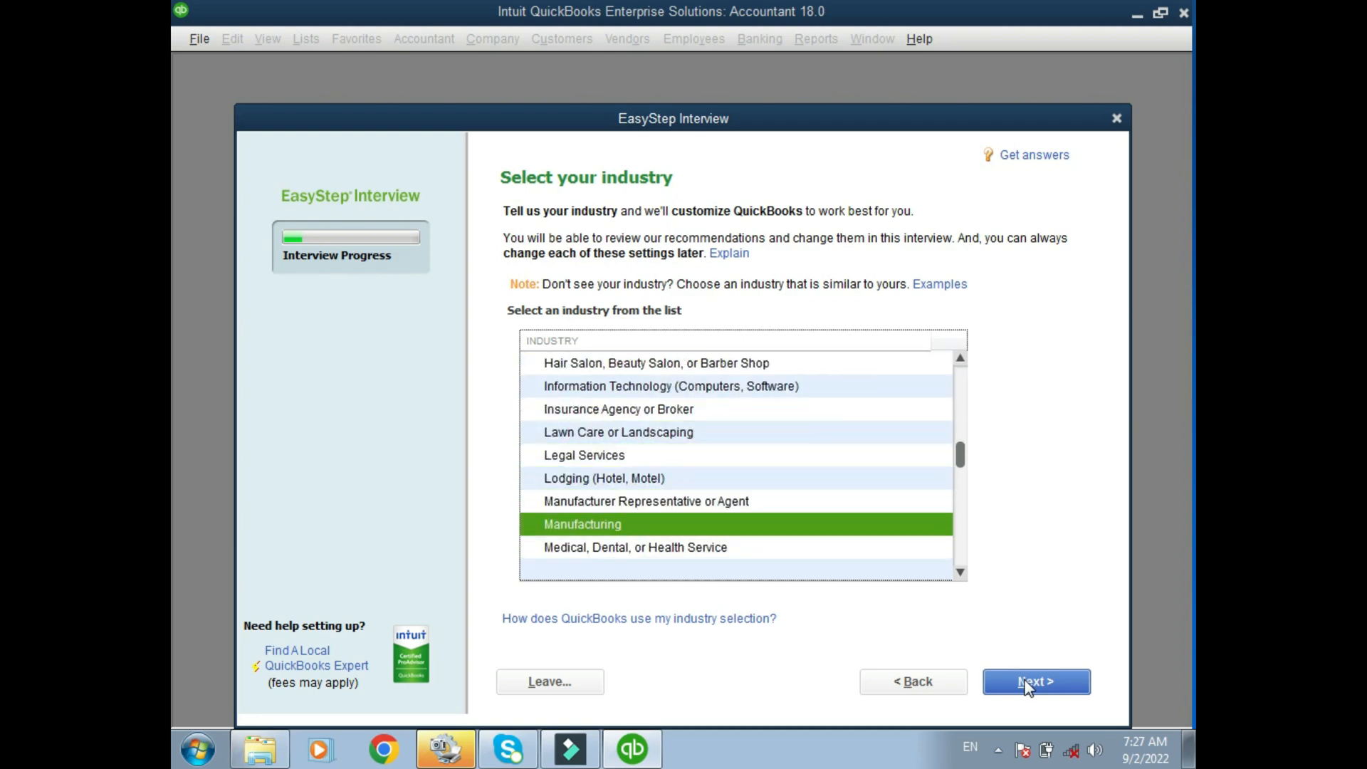
pyautogui.press('Down')
pyautogui.press('Down')
pyautogui.press('Down')
pyautogui.press('Down')
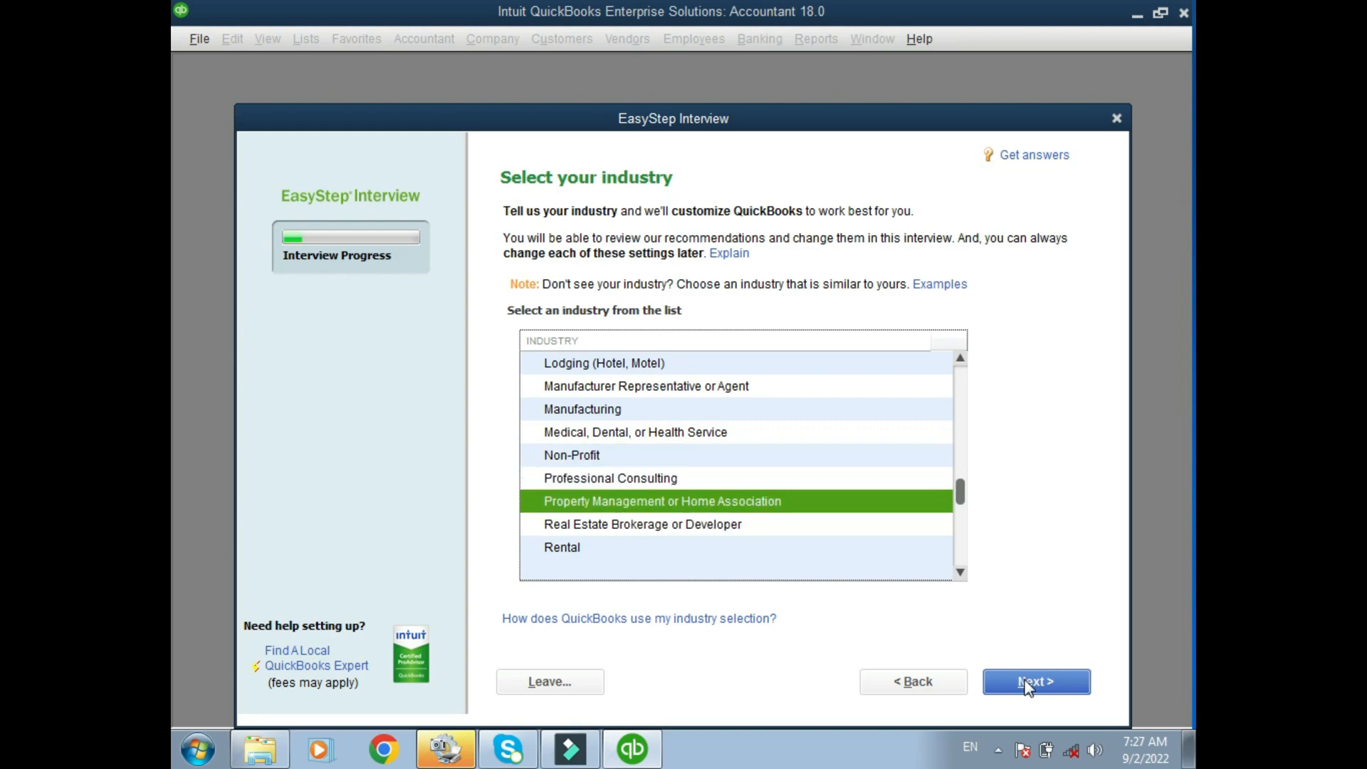
pyautogui.press('Down')
pyautogui.press('Down')
pyautogui.press('Down')
pyautogui.press('Down')
pyautogui.press('Down')
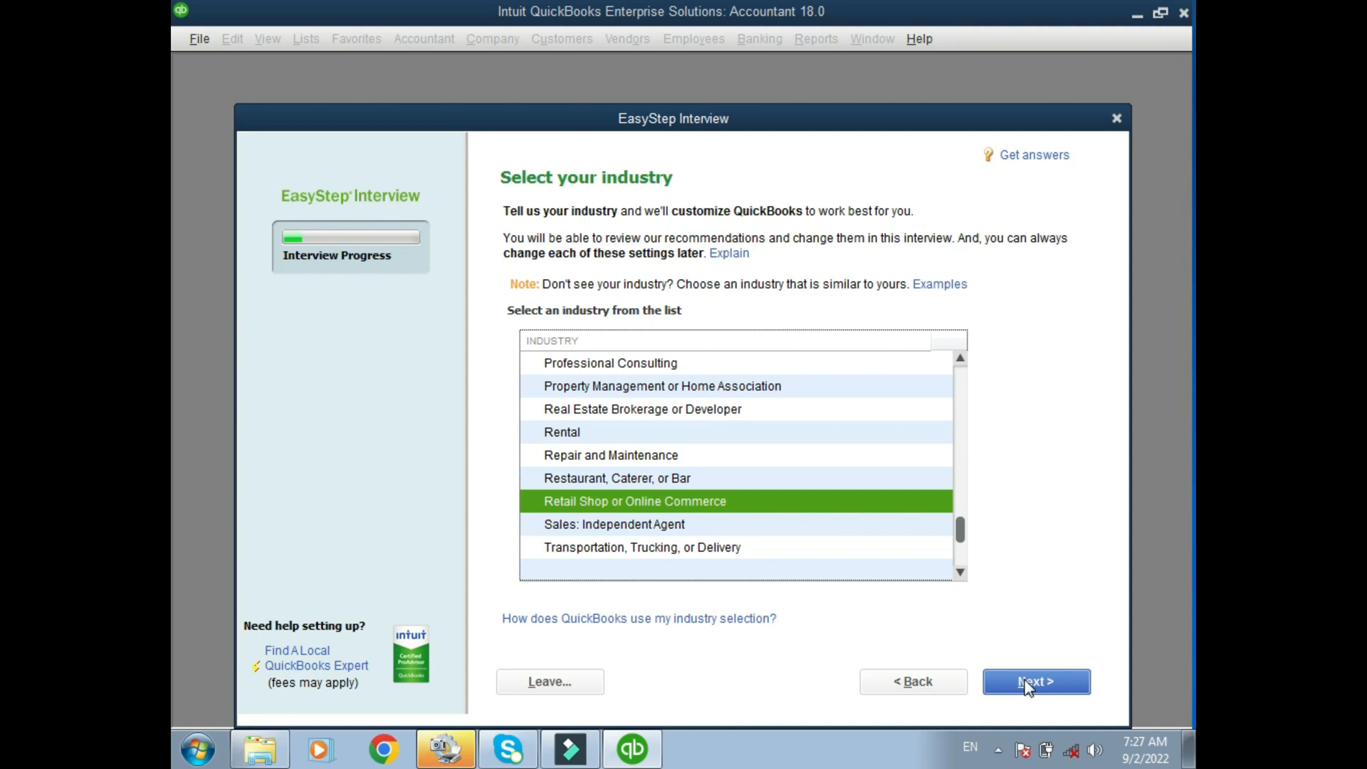
pyautogui.press('Up')
pyautogui.press('Down')
pyautogui.press('Up')
pyautogui.press('Down')
pyautogui.press('Down')
pyautogui.press('Down')
pyautogui.press('Down')
pyautogui.press('Down')
pyautogui.press('Down')
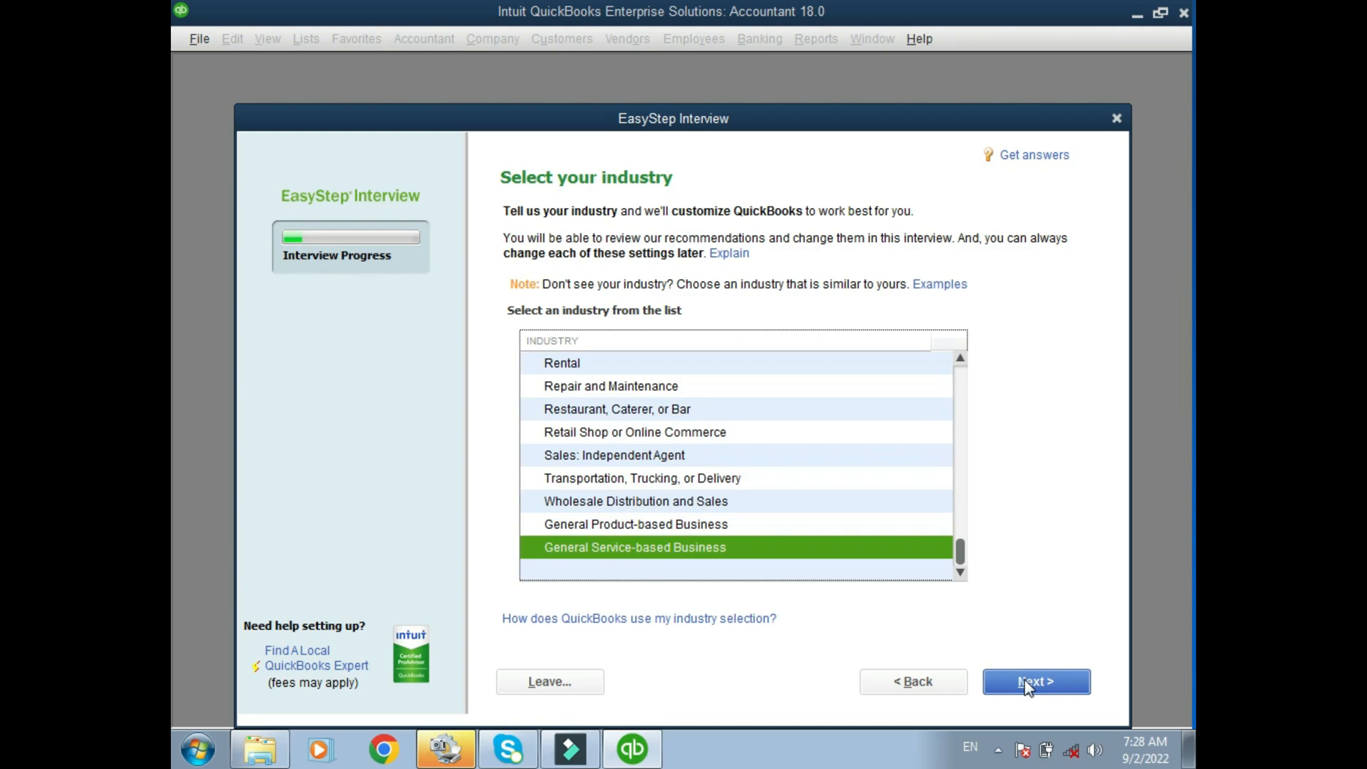
pyautogui.click(648, 532)
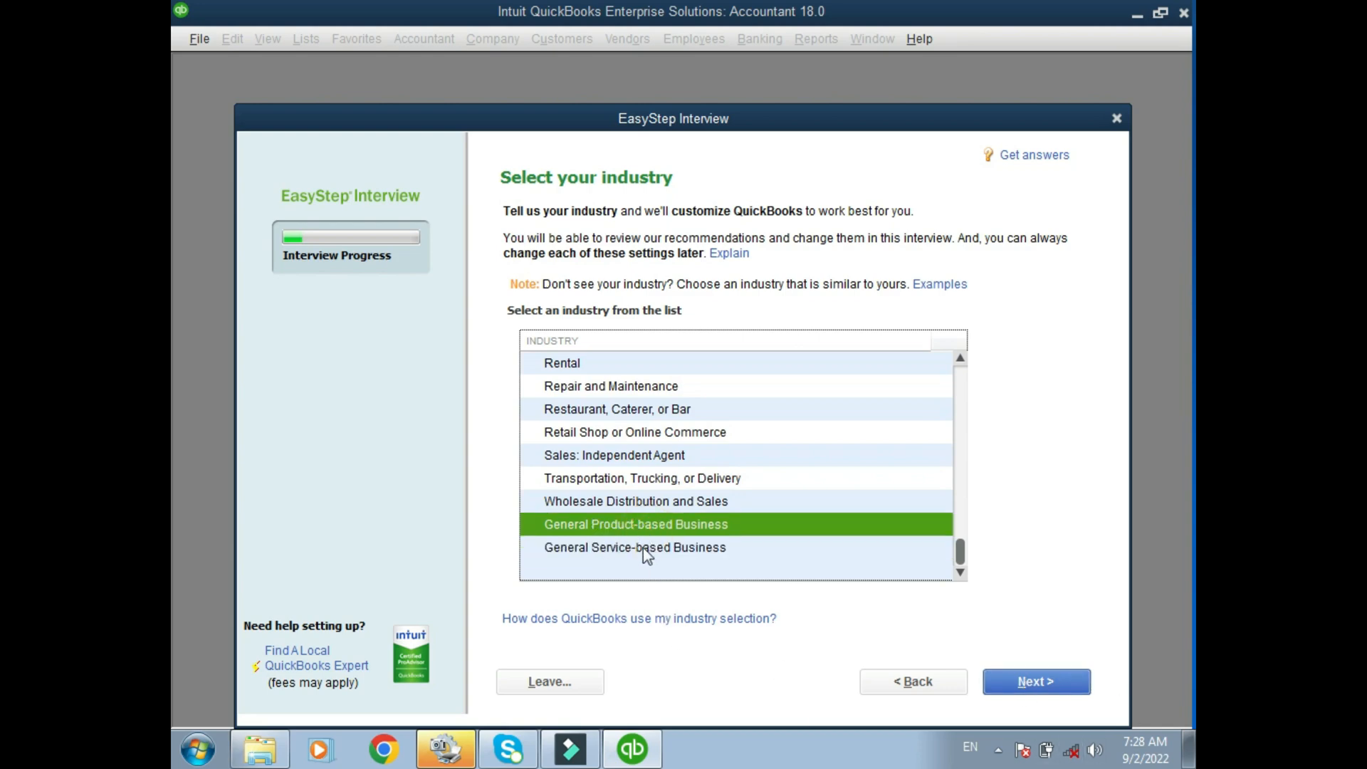
pyautogui.click(643, 548)
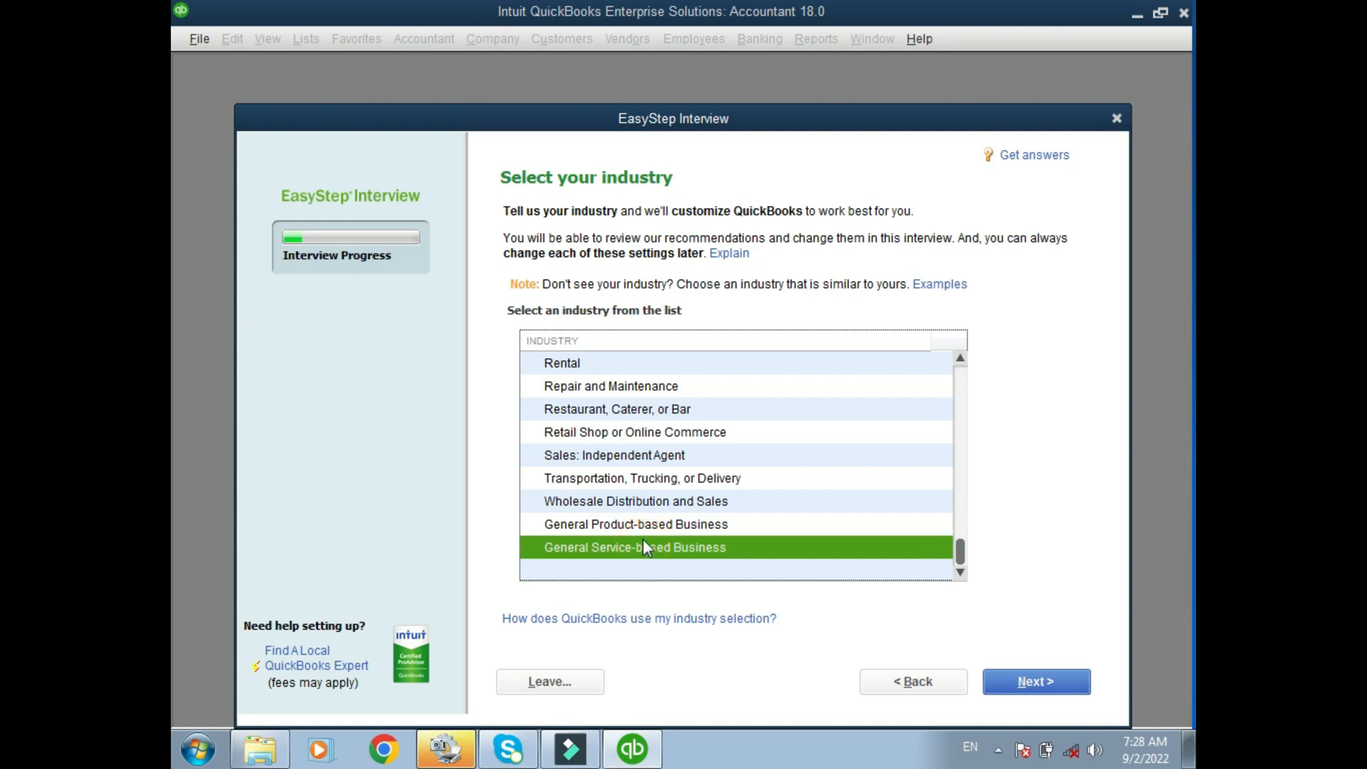
pyautogui.click(647, 527)
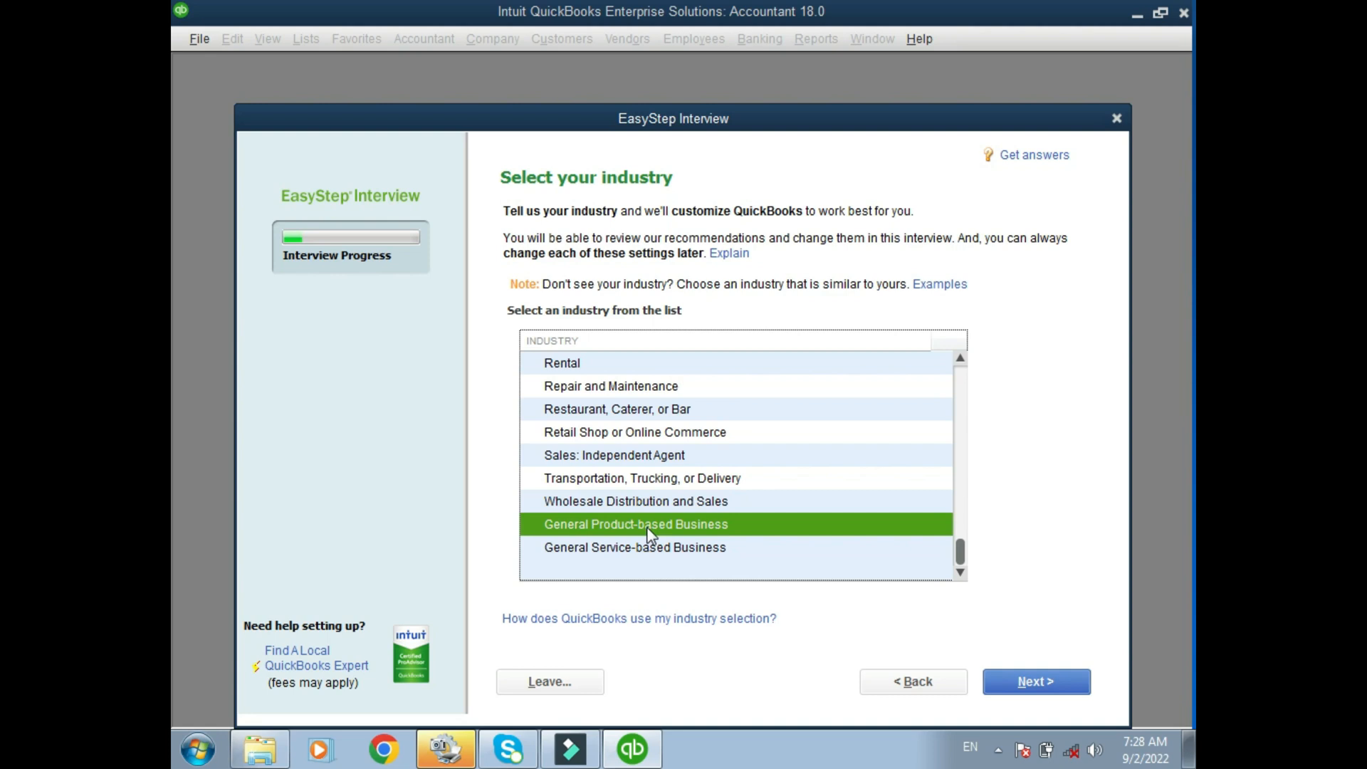
# Select Manufacturing as the company's industry and continue to the company organization question
pyautogui.click(961, 374)
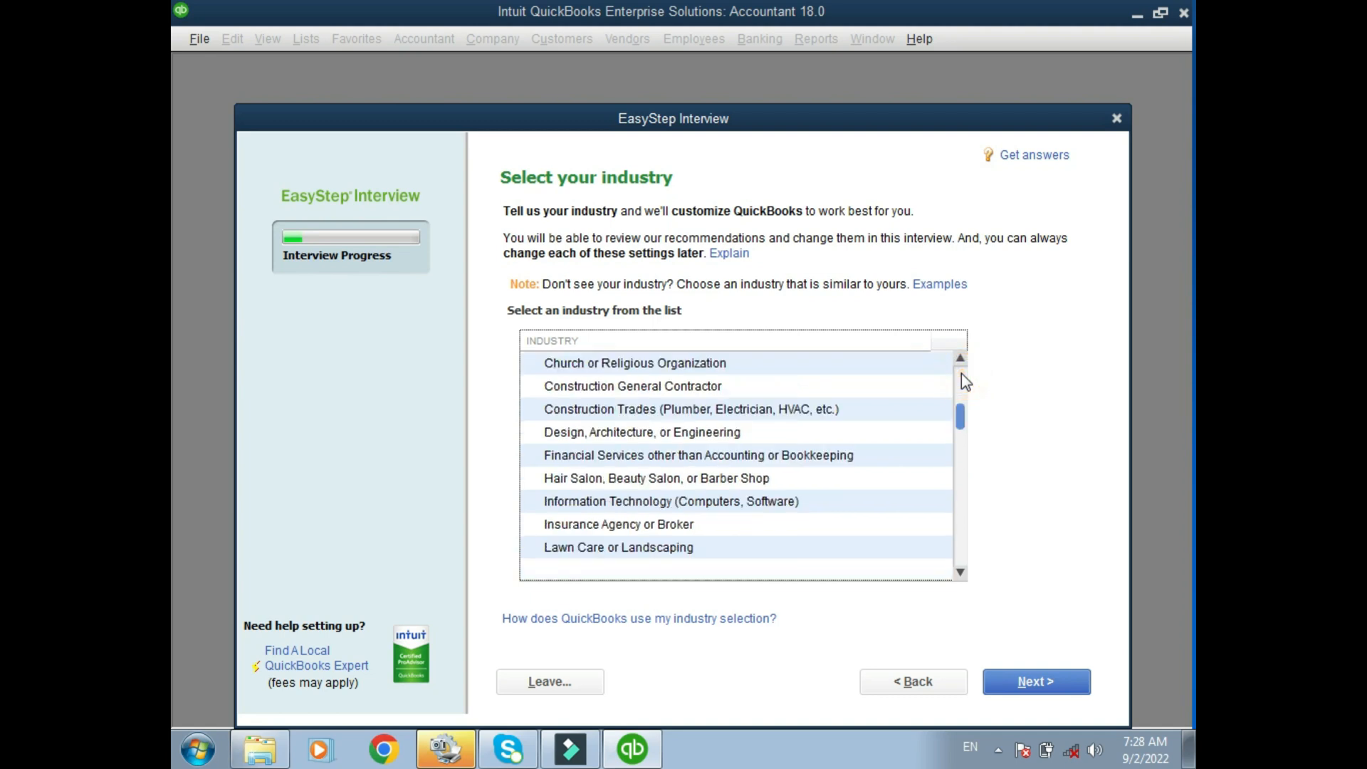
pyautogui.moveTo(960, 418); pyautogui.dragTo(960, 430)
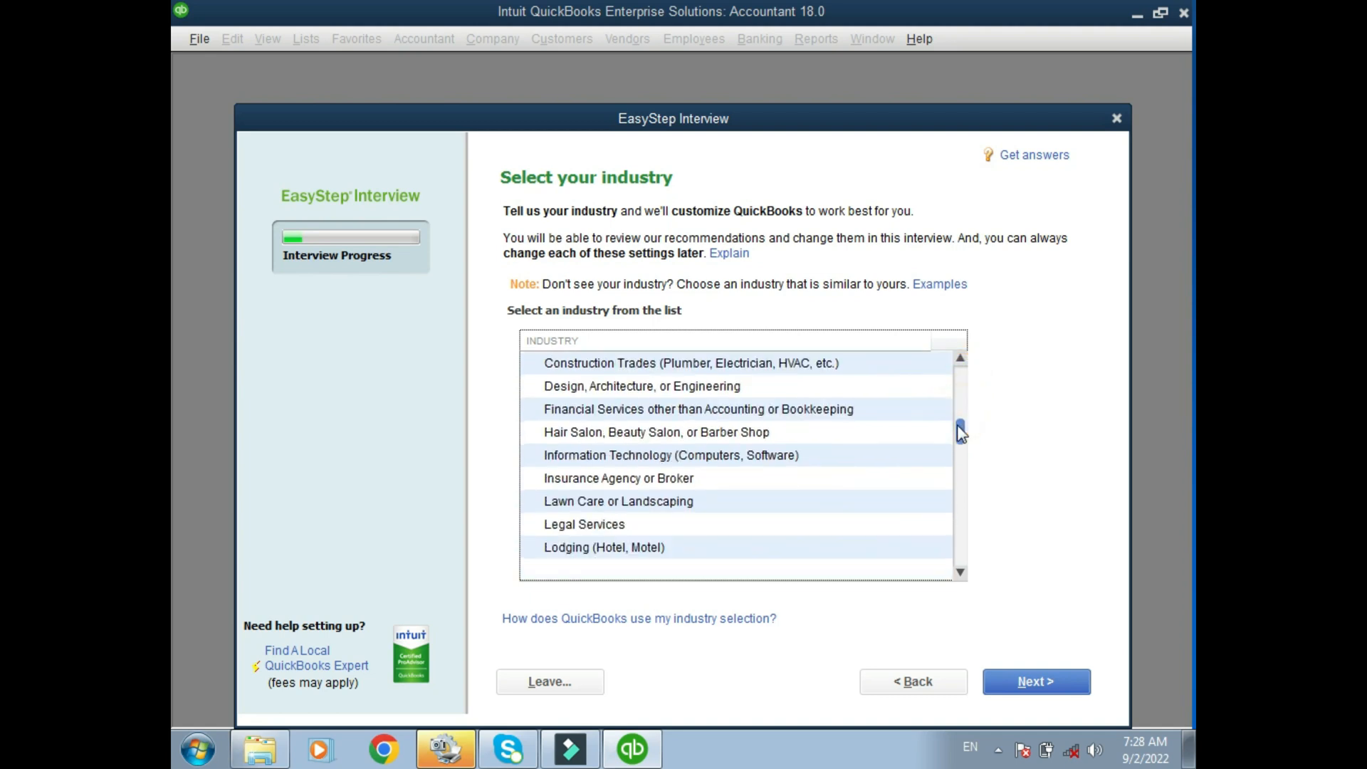
pyautogui.click(664, 477)
pyautogui.scroll(-4, 664, 477)
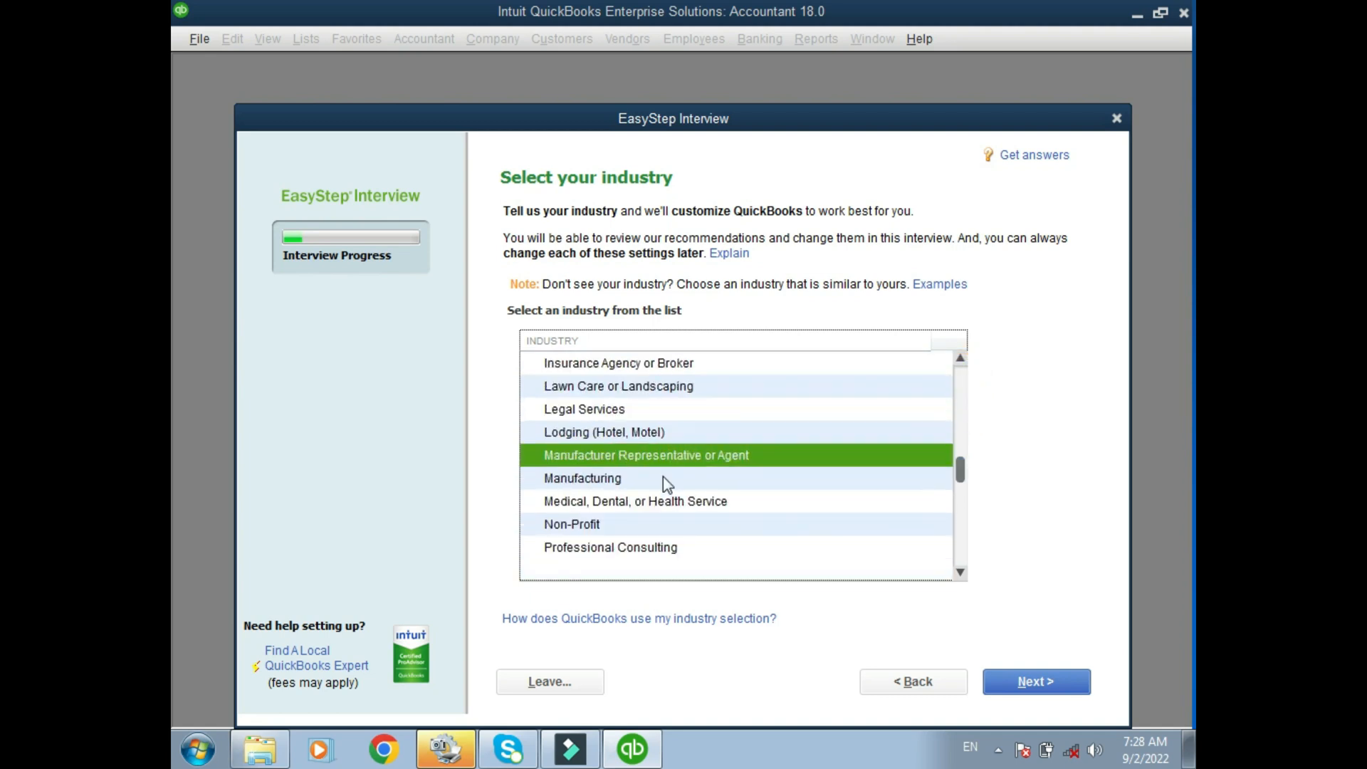
pyautogui.click(664, 477)
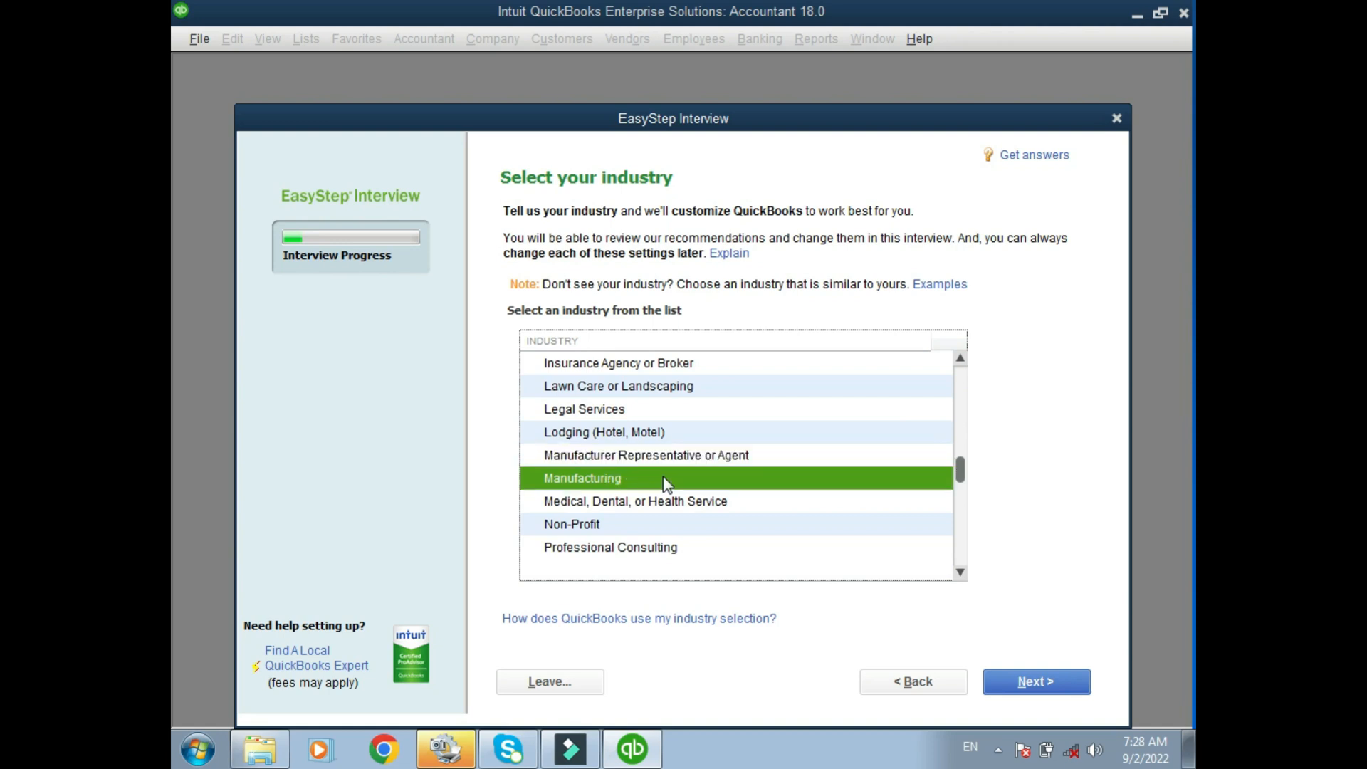
pyautogui.click(1031, 683)
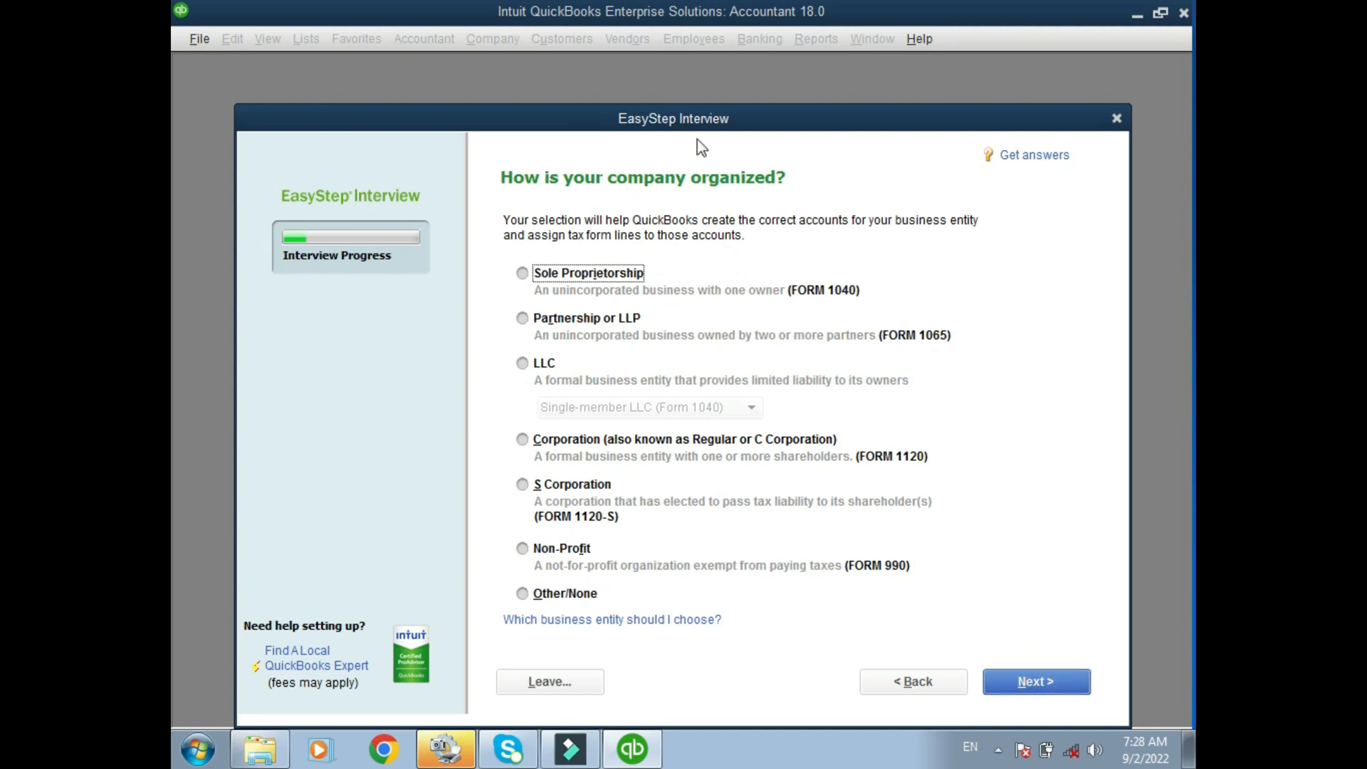
pyautogui.click(568, 327)
pyautogui.click(548, 371)
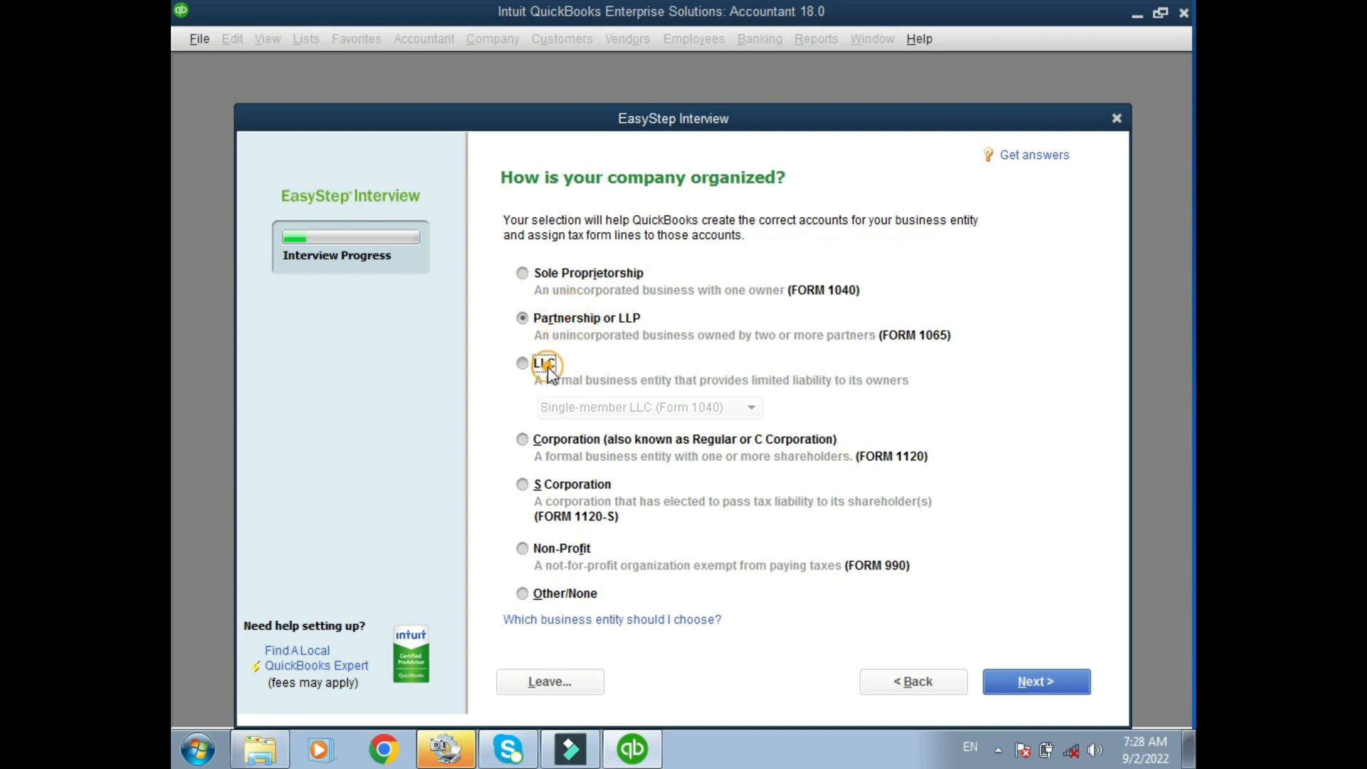
pyautogui.click(550, 446)
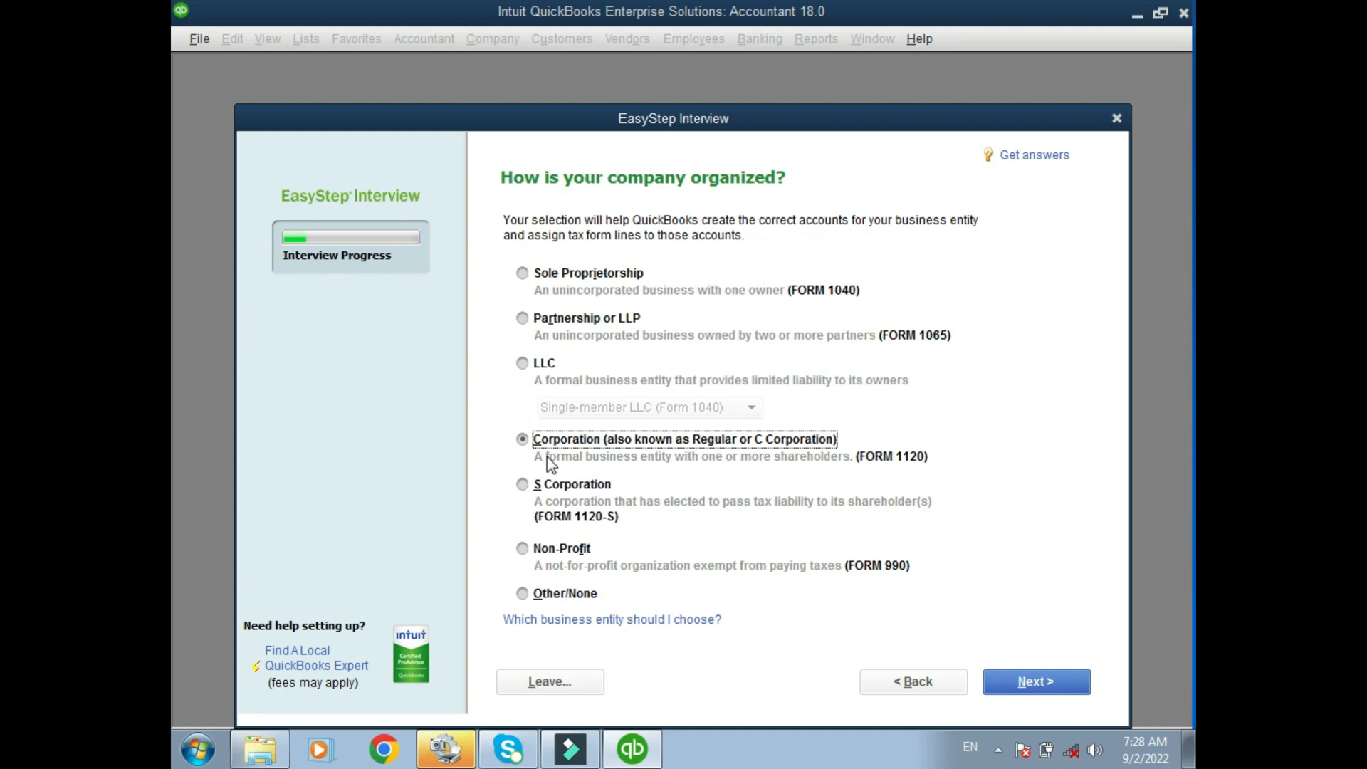
pyautogui.click(550, 487)
pyautogui.click(552, 550)
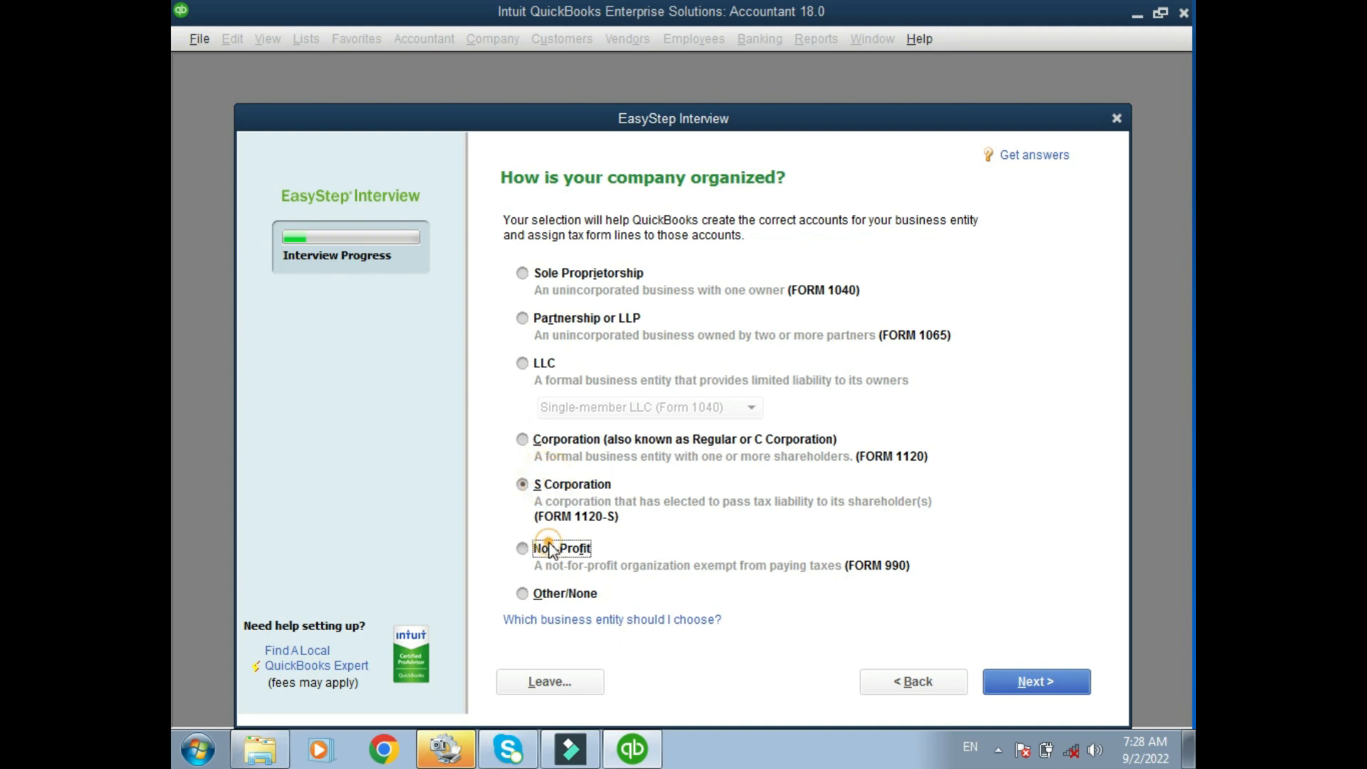
pyautogui.click(552, 594)
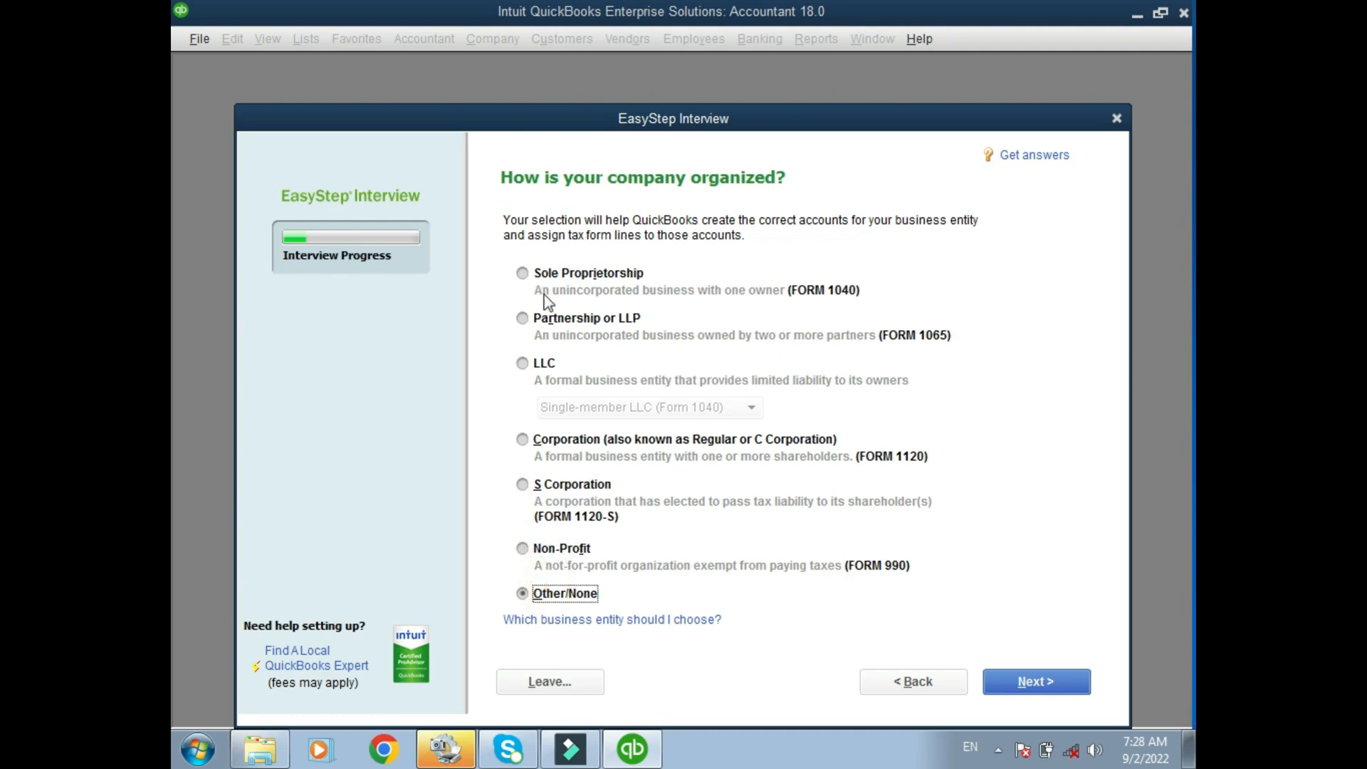
# Set the company organization to Partnership or LLP and make July the first month of the fiscal year
pyautogui.click(551, 322)
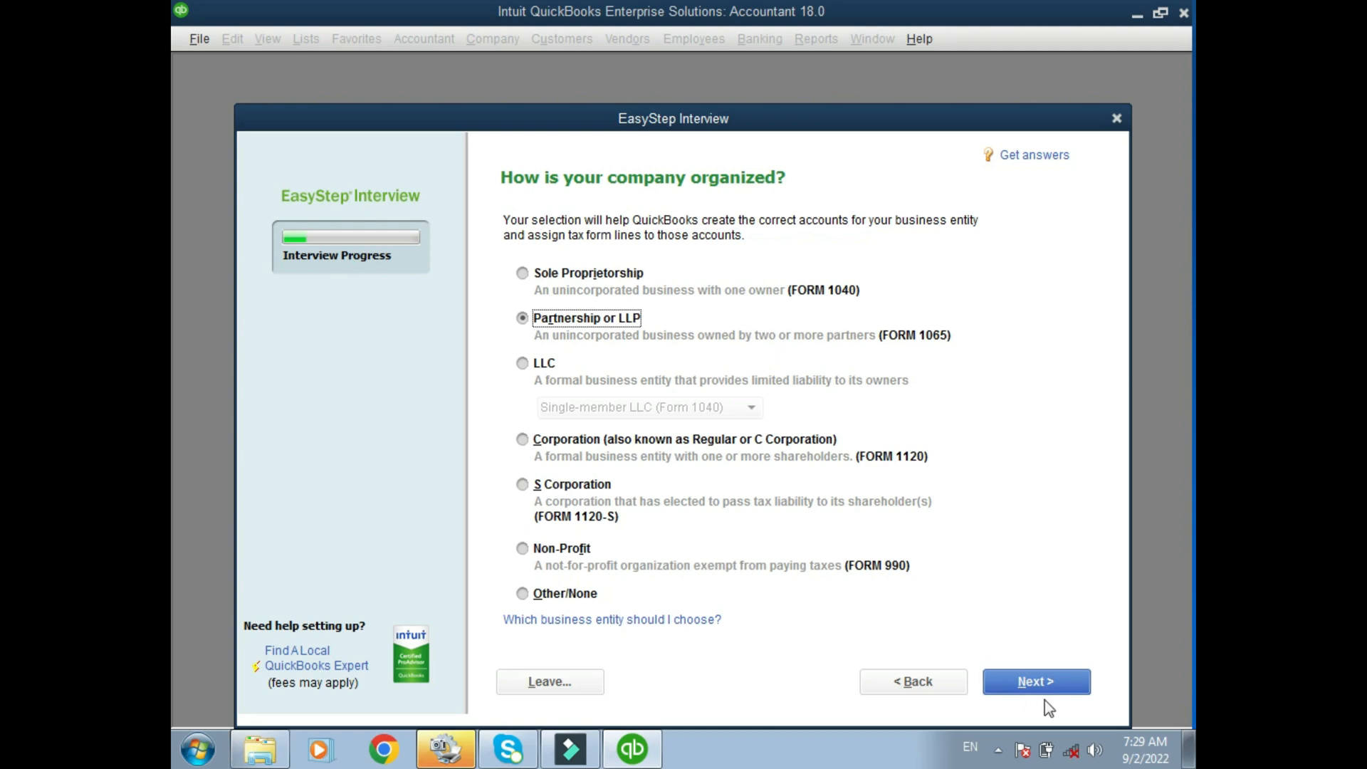
pyautogui.click(1038, 678)
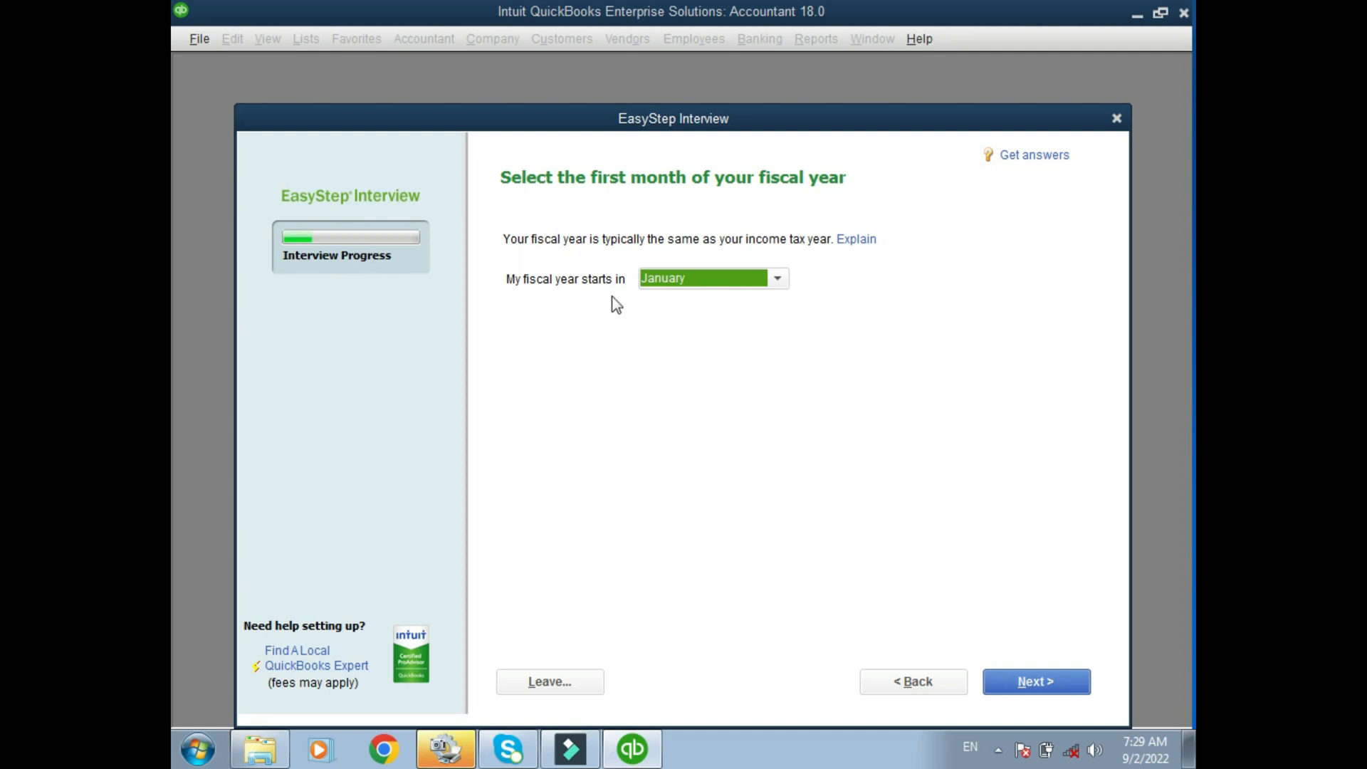
pyautogui.click(778, 279)
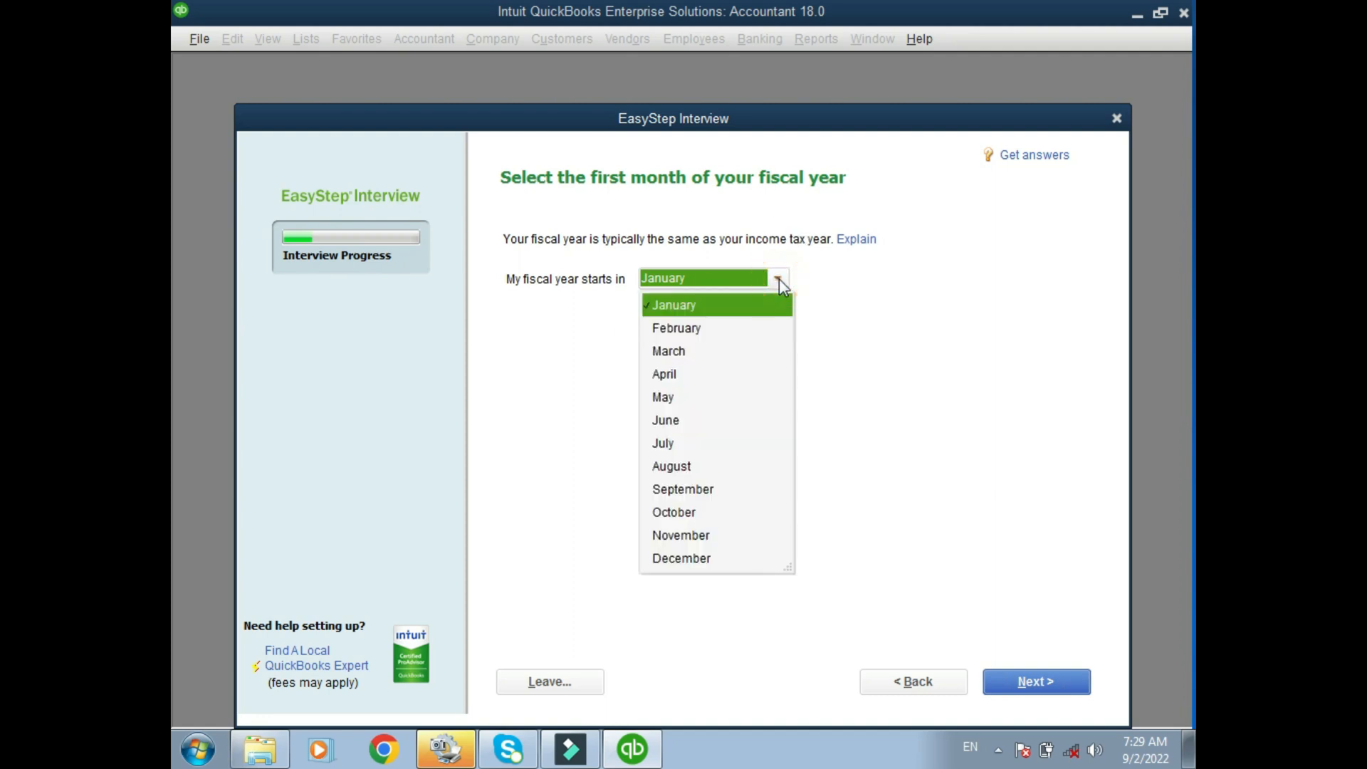
pyautogui.click(699, 446)
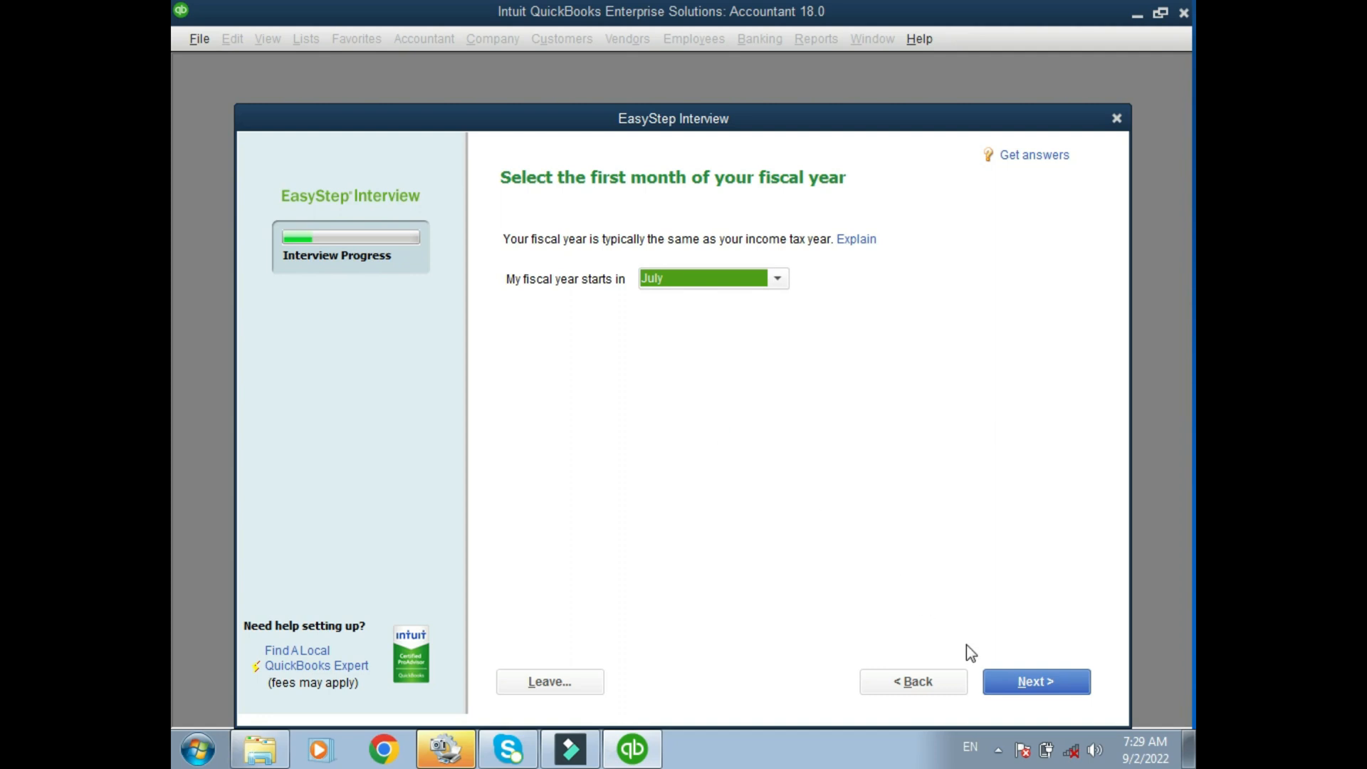
pyautogui.click(1012, 680)
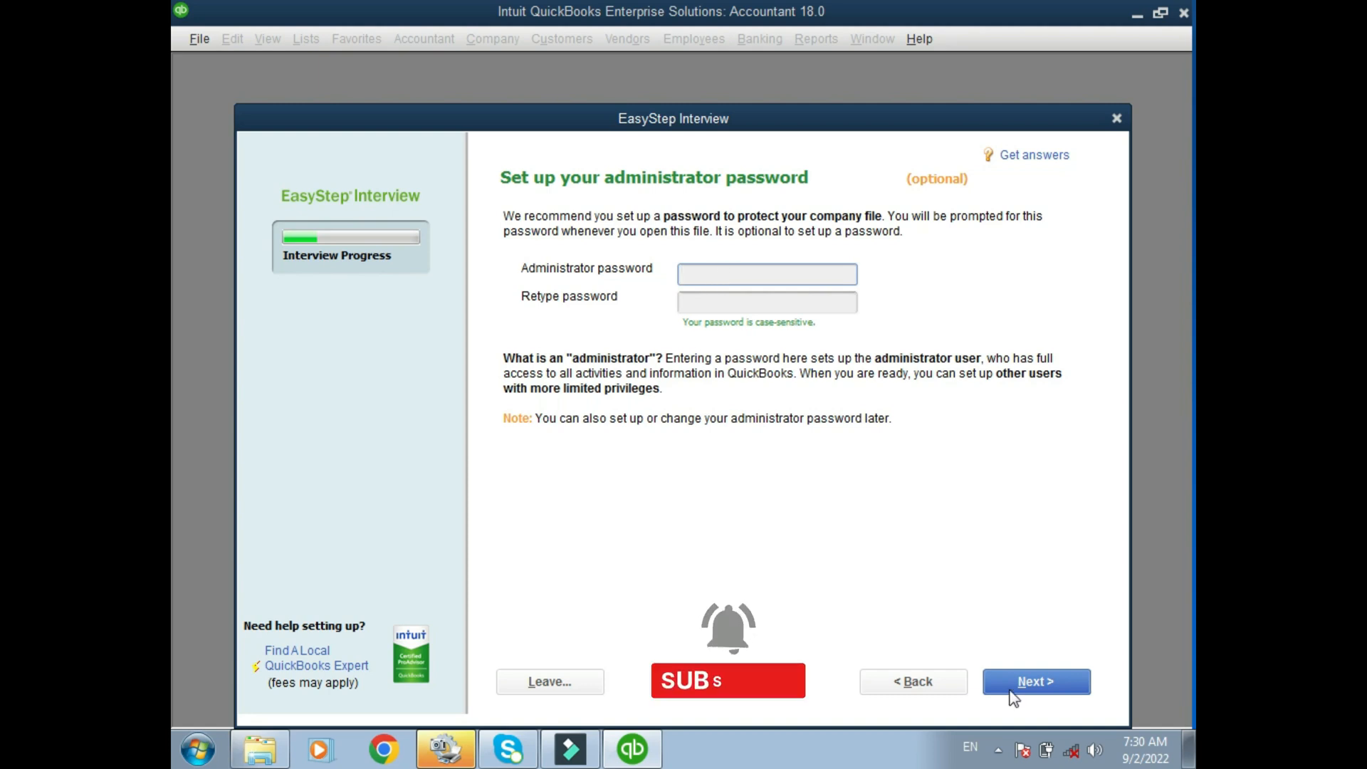
# Skip the administrator password, save the company file as Ravi Taxtile Pvt Ltd in Company Files, and continue to the sales questions
pyautogui.click(1035, 686)
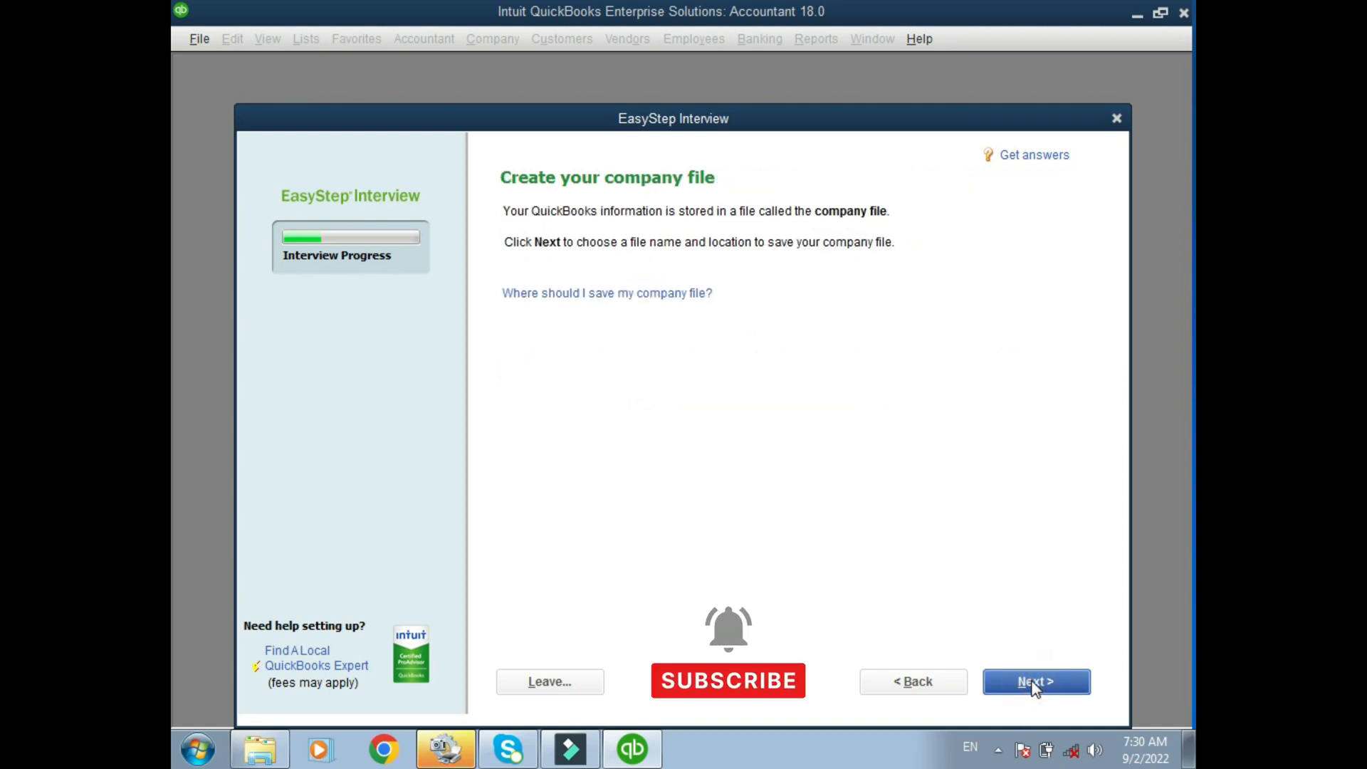
pyautogui.click(1035, 683)
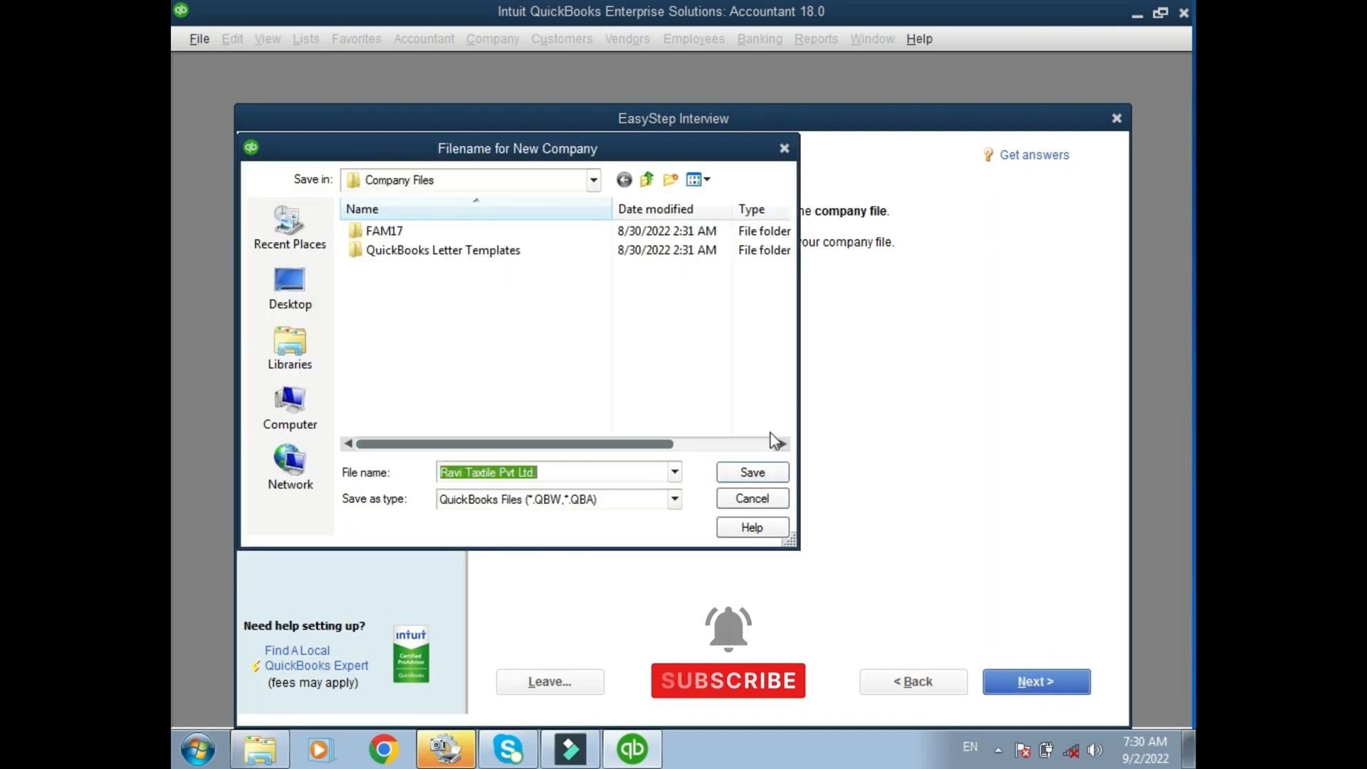
pyautogui.click(759, 474)
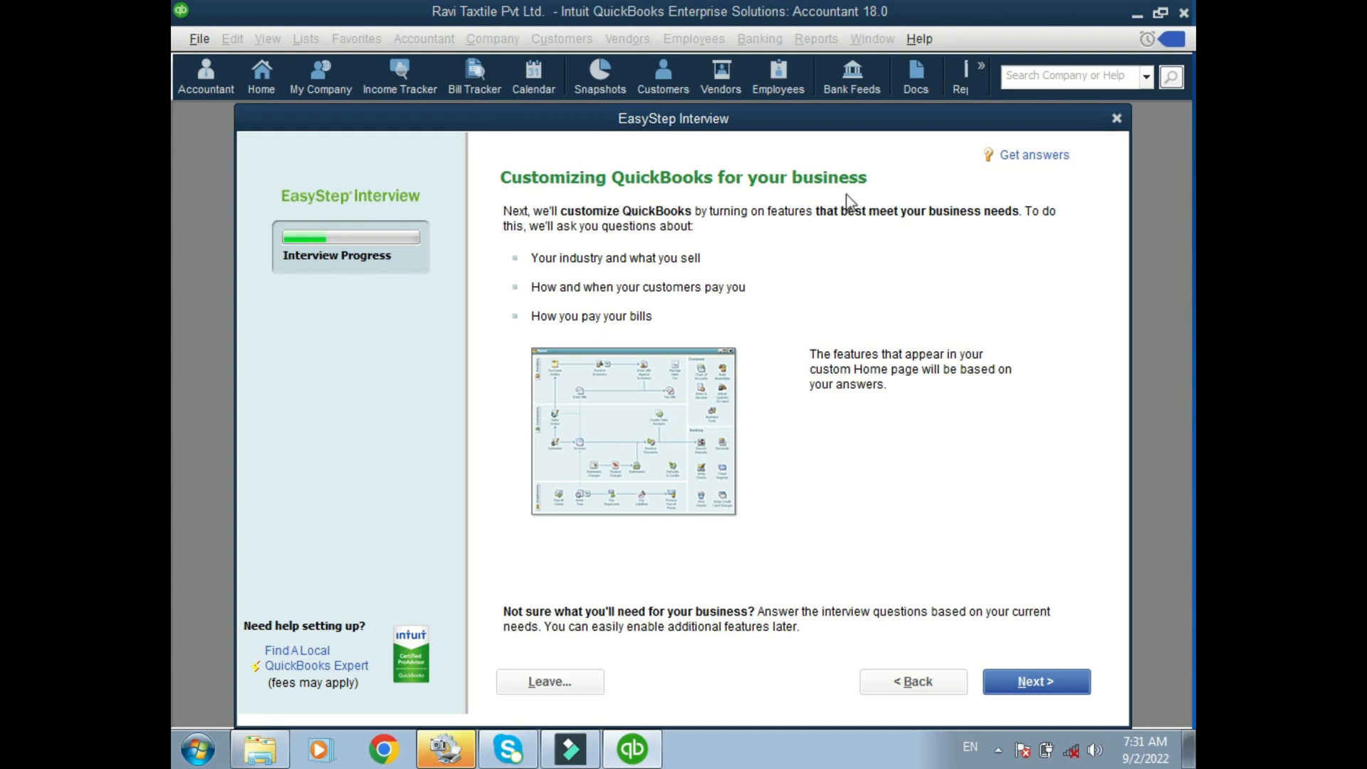
pyautogui.click(1037, 680)
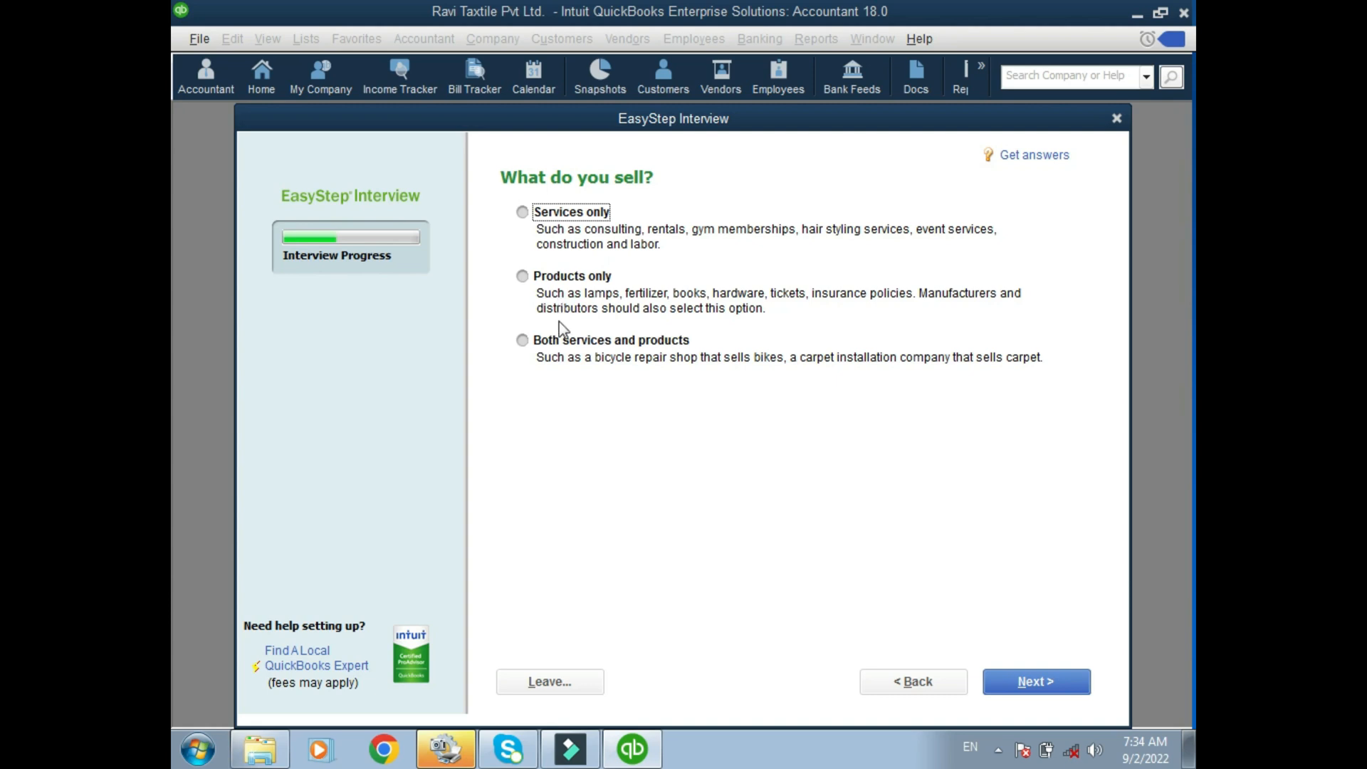
pyautogui.click(562, 343)
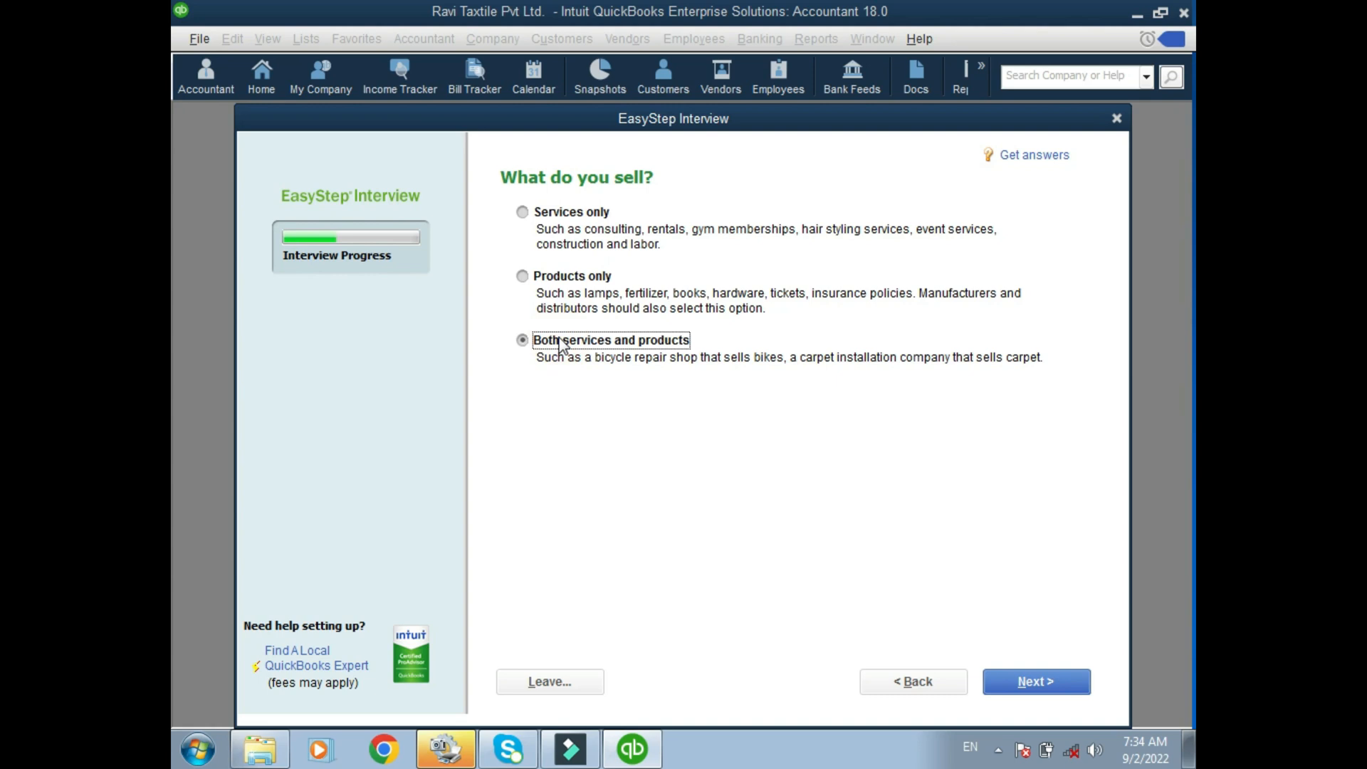
pyautogui.click(553, 267)
pyautogui.click(555, 279)
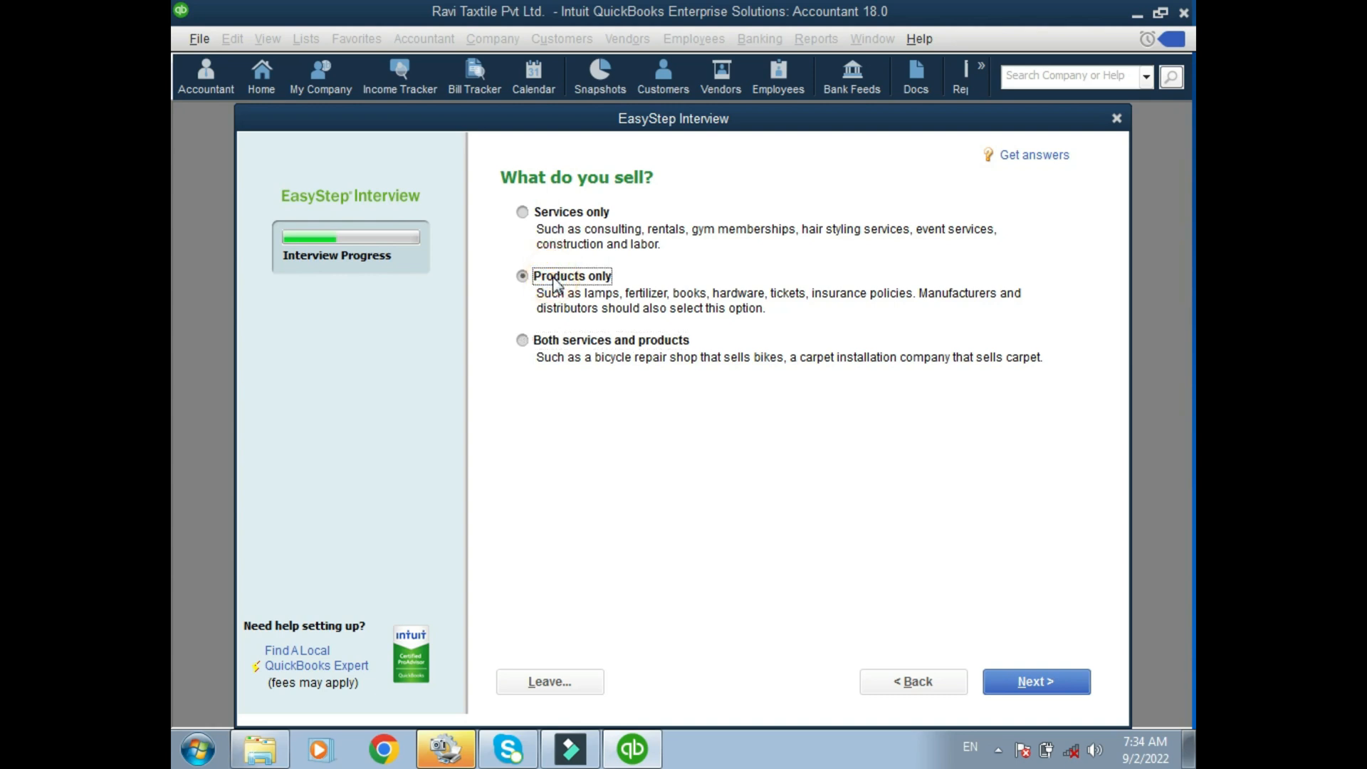
pyautogui.click(562, 216)
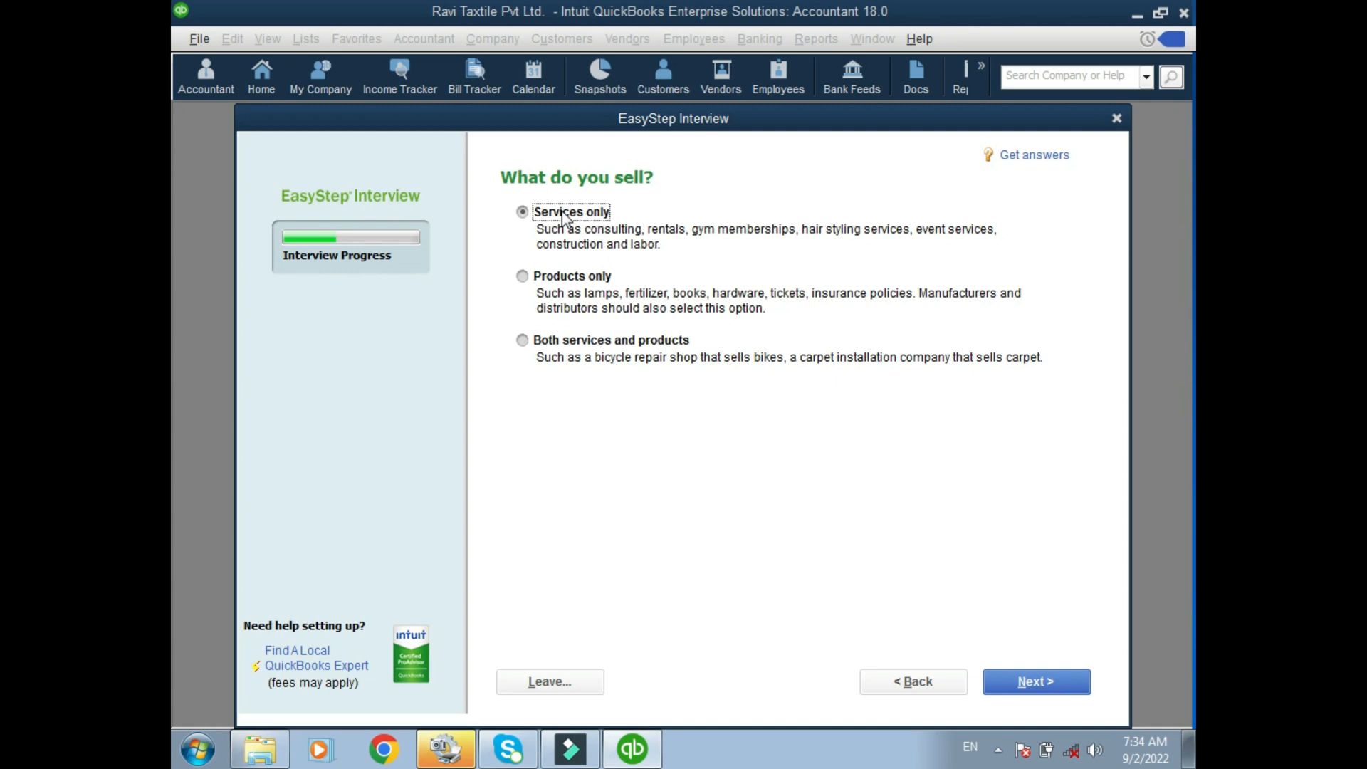
# Specify that the company sells both services and products, and accept Yes for charging sales tax
pyautogui.click(549, 345)
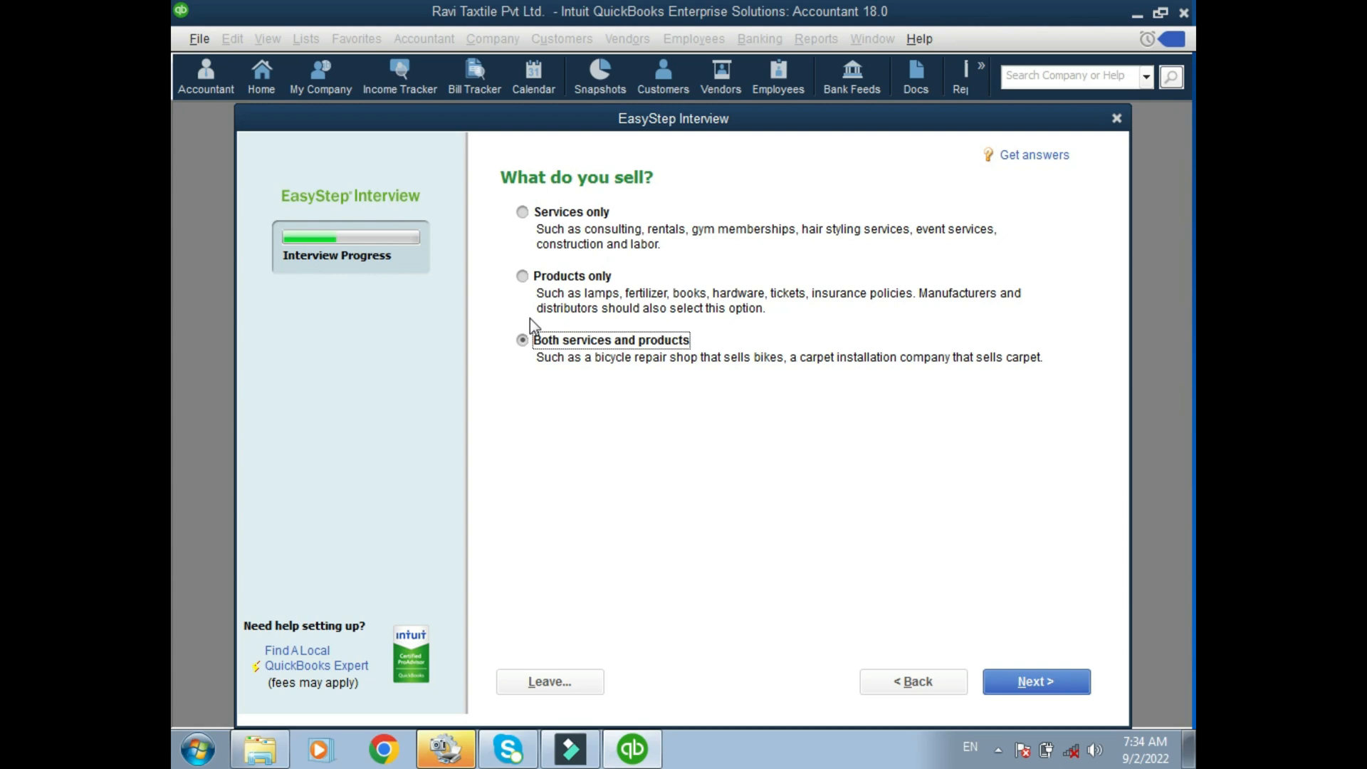
pyautogui.click(1028, 689)
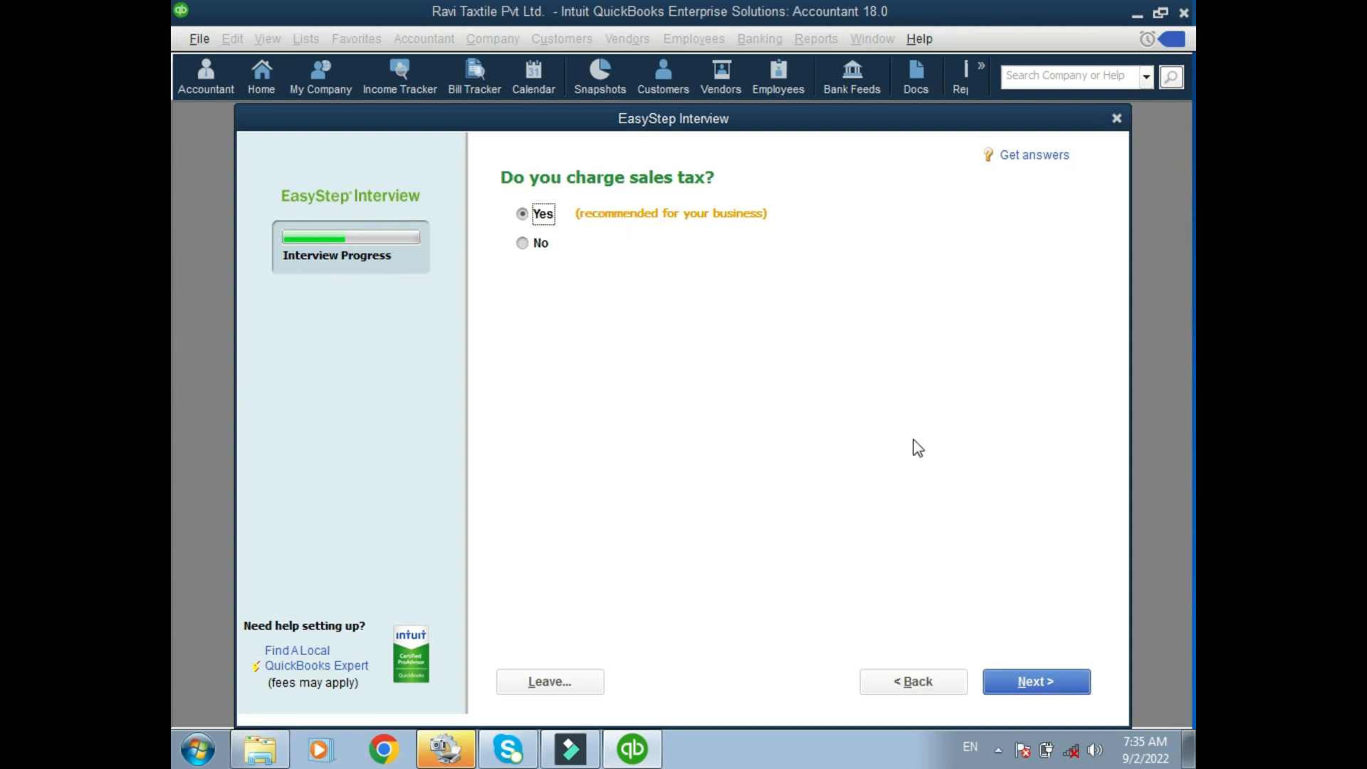
pyautogui.click(1050, 678)
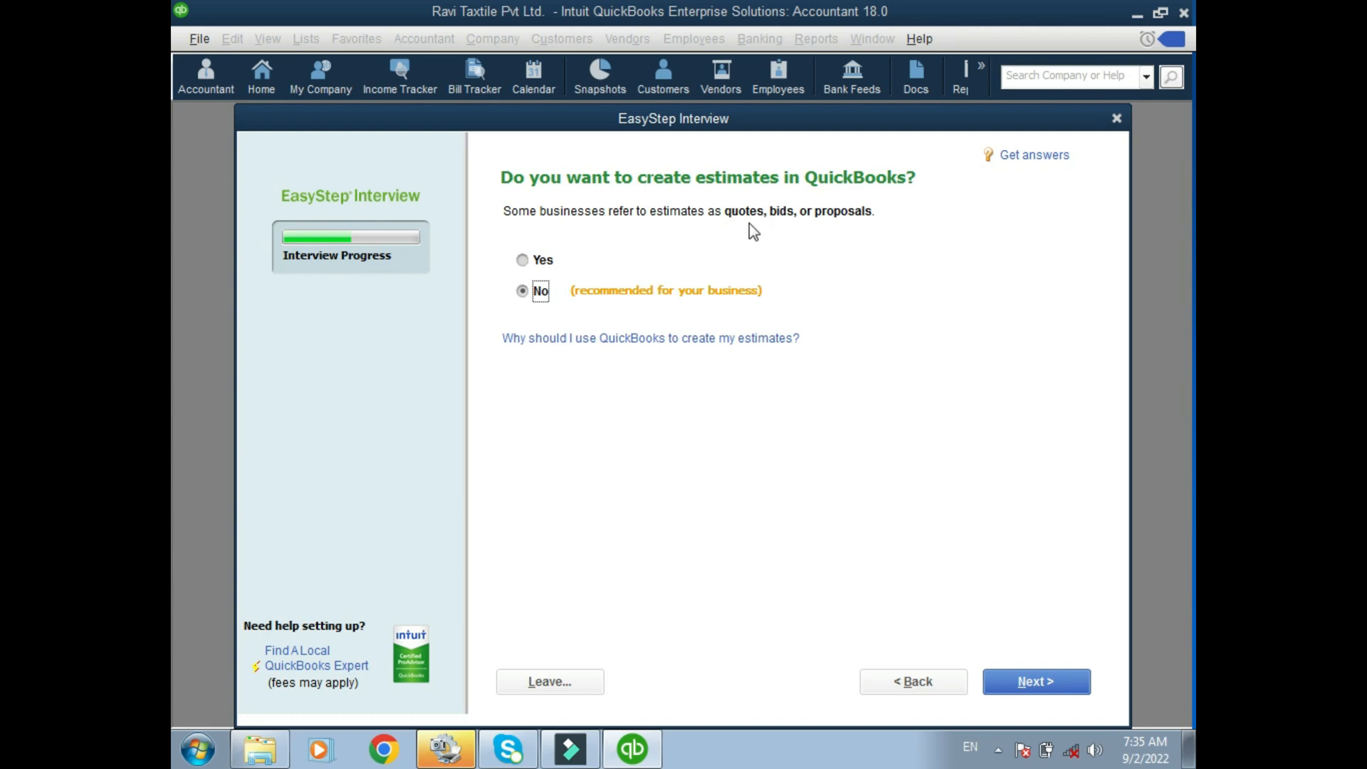
# Decline creating estimates, and answer Yes to tracking sales orders and using billing statements
pyautogui.click(1034, 682)
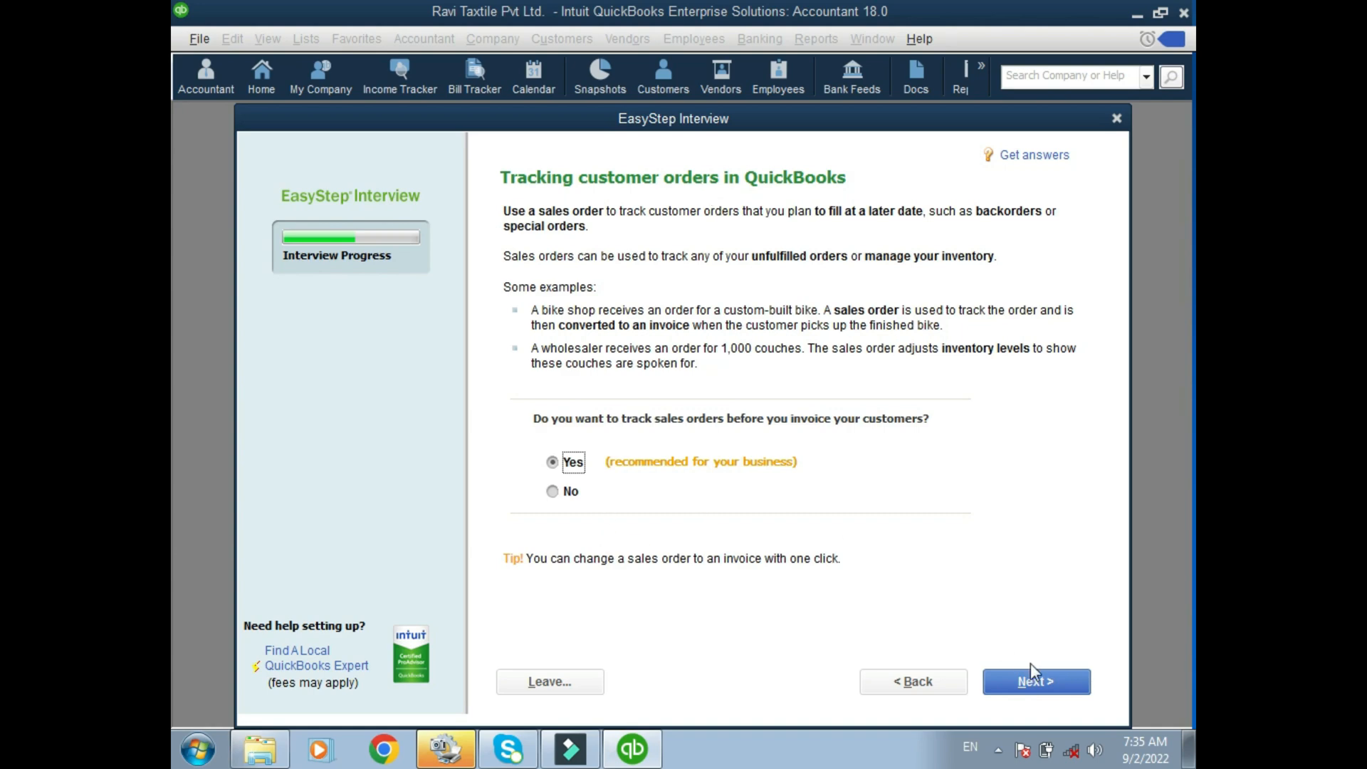
pyautogui.click(1039, 682)
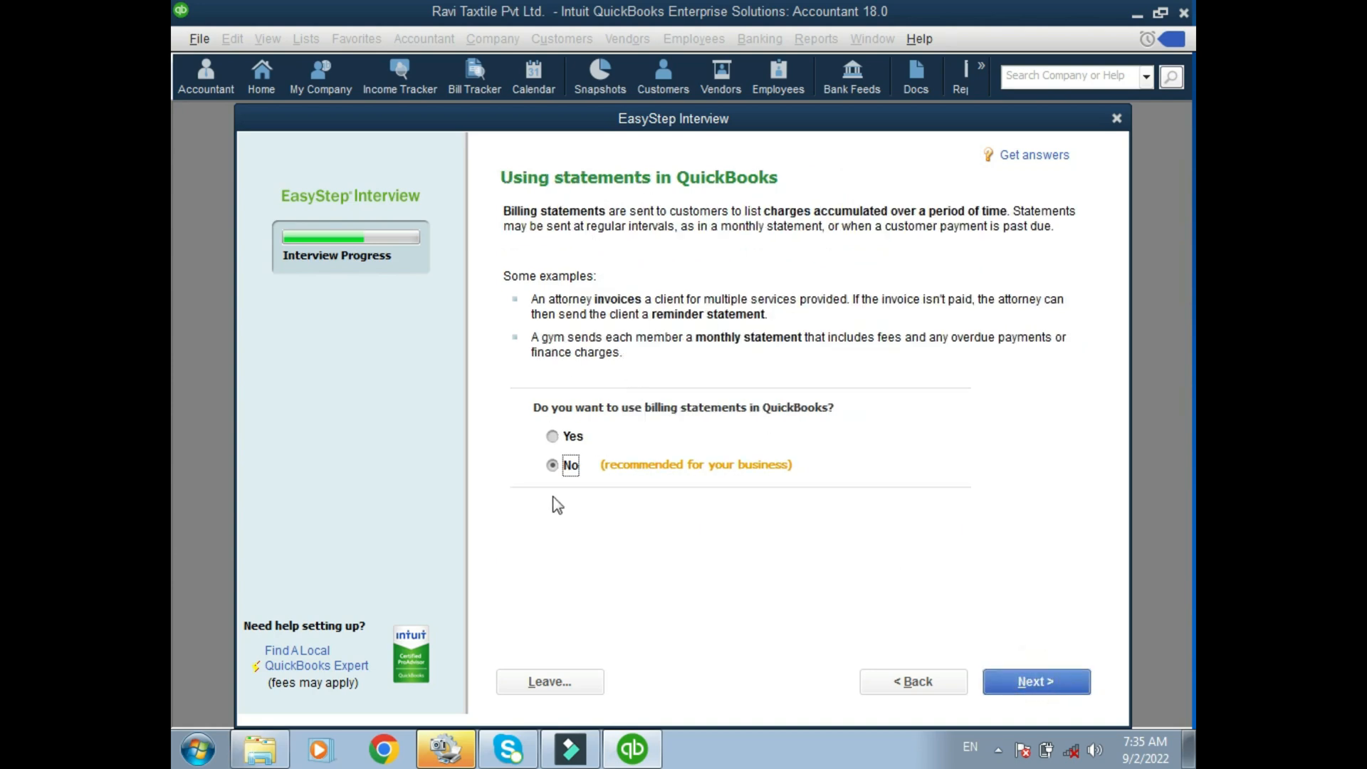
pyautogui.click(569, 442)
pyautogui.click(1024, 673)
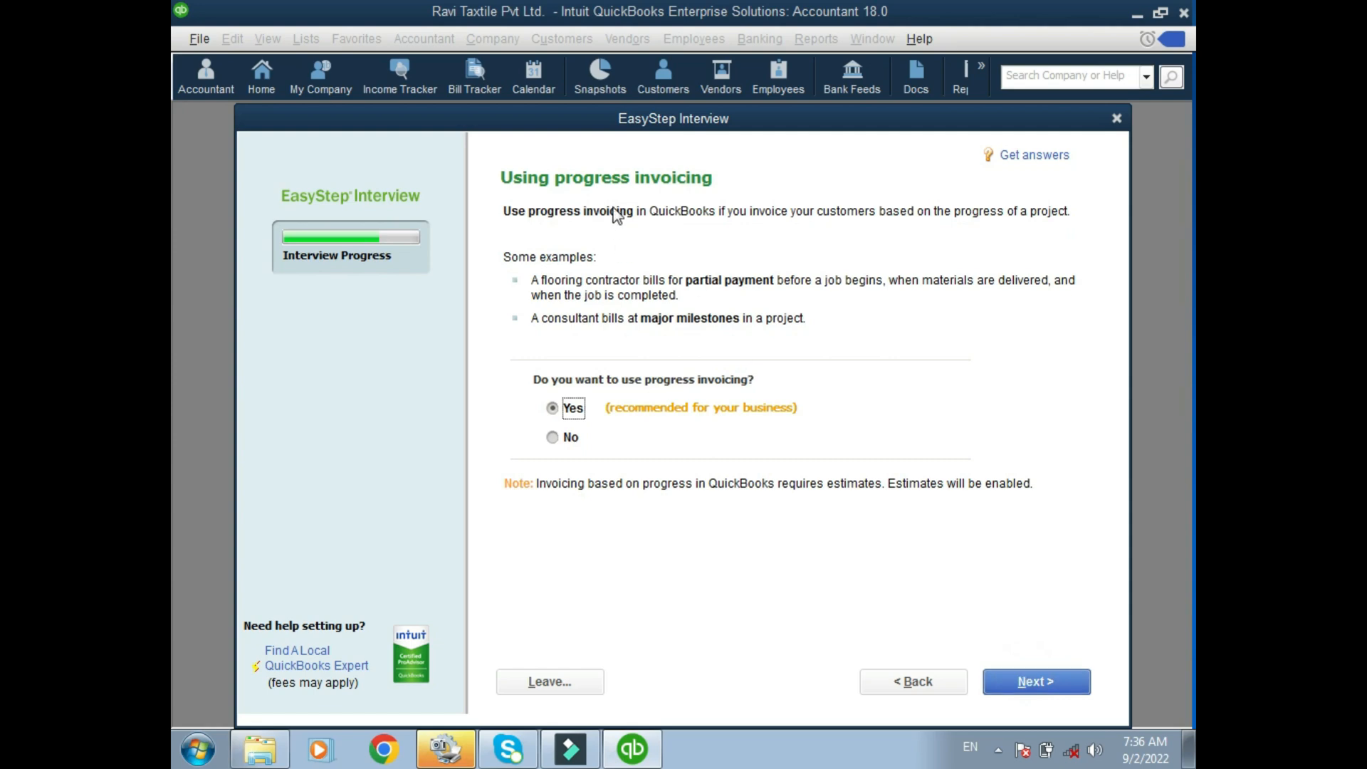
# Answer No to progress invoicing, and Yes to keeping track of bills owed and tracking inventory
pyautogui.click(567, 445)
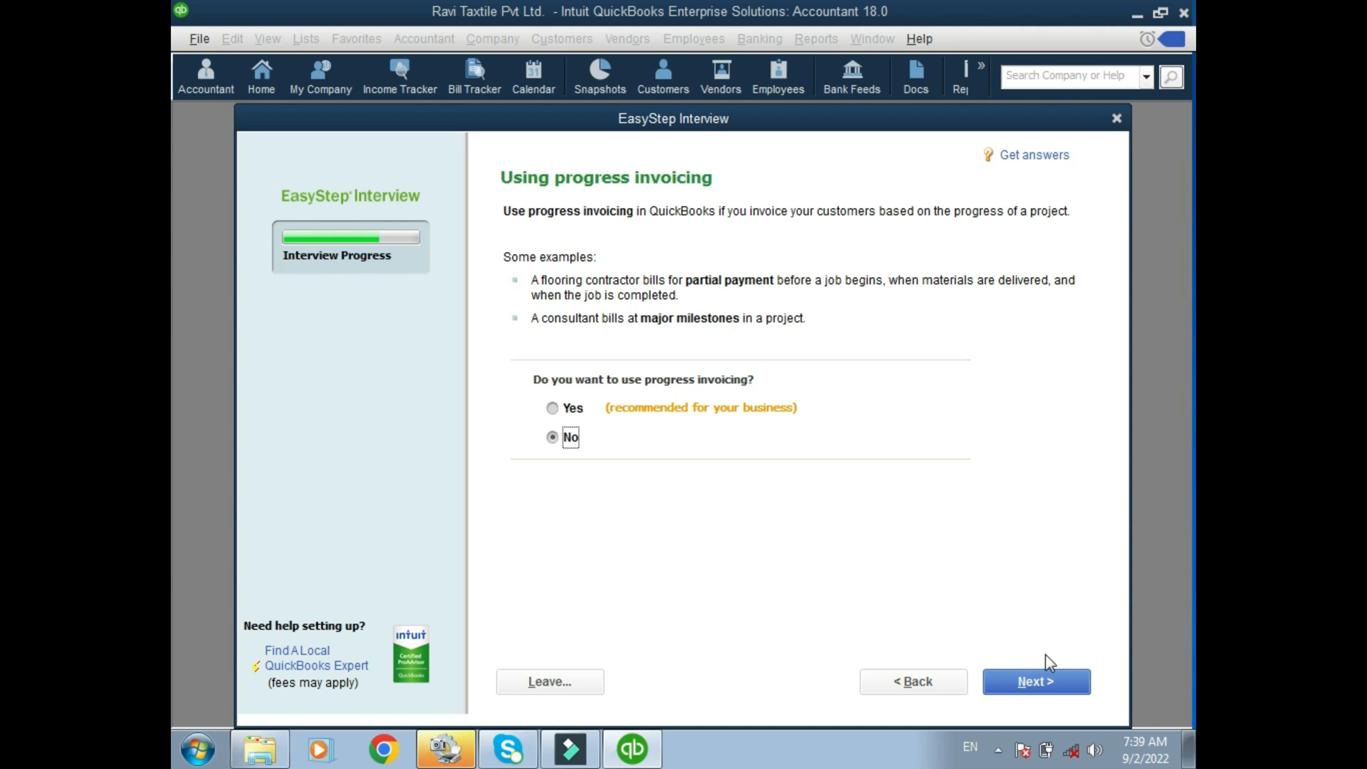
pyautogui.click(1038, 681)
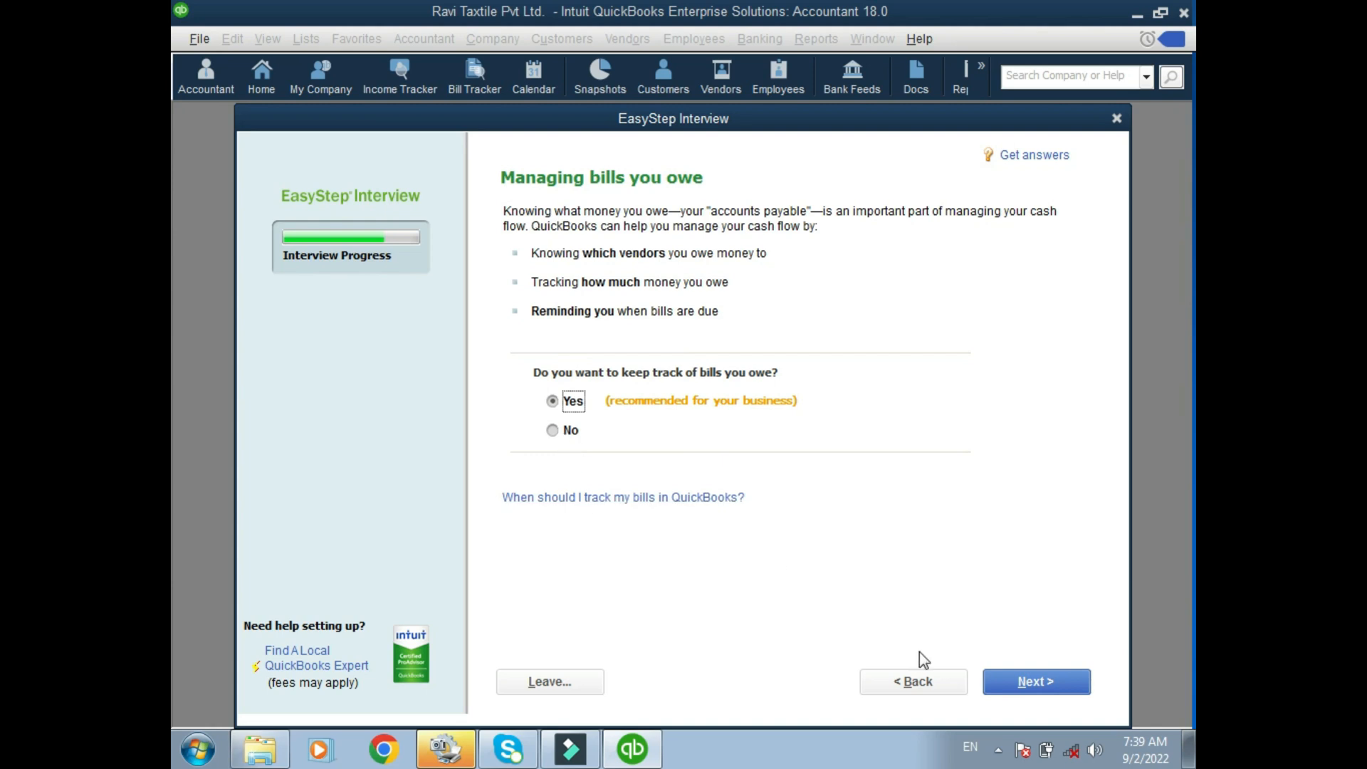
pyautogui.click(1017, 684)
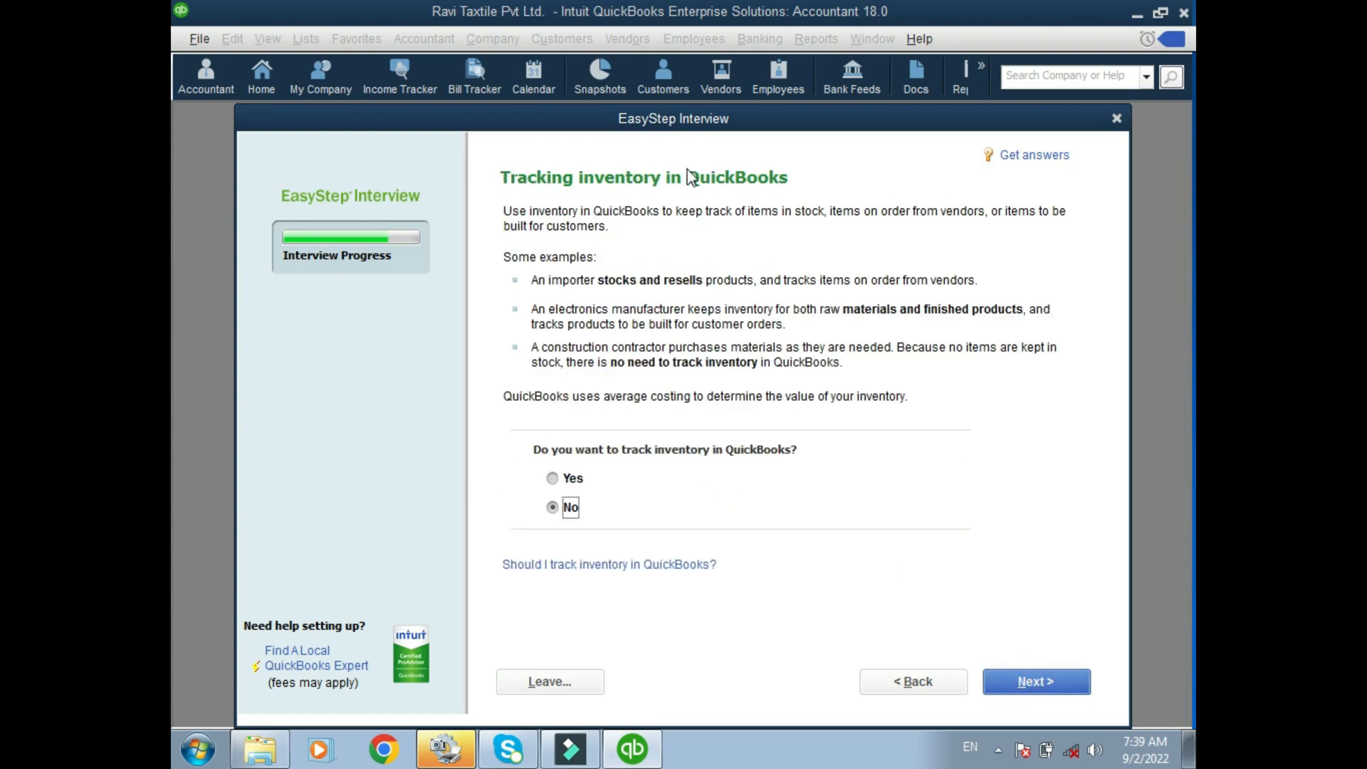
pyautogui.click(573, 481)
pyautogui.click(1055, 688)
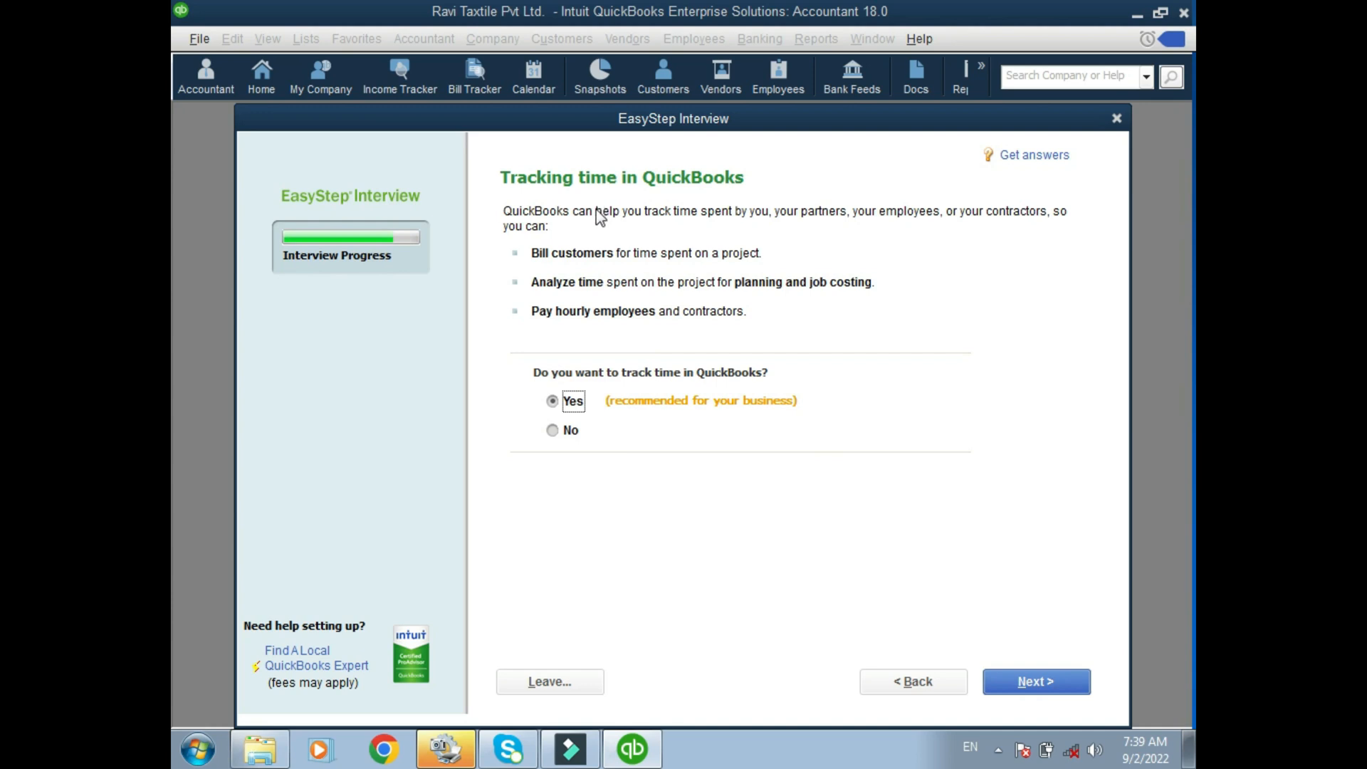
# Answer No to tracking time and continue to the employees question
pyautogui.click(571, 432)
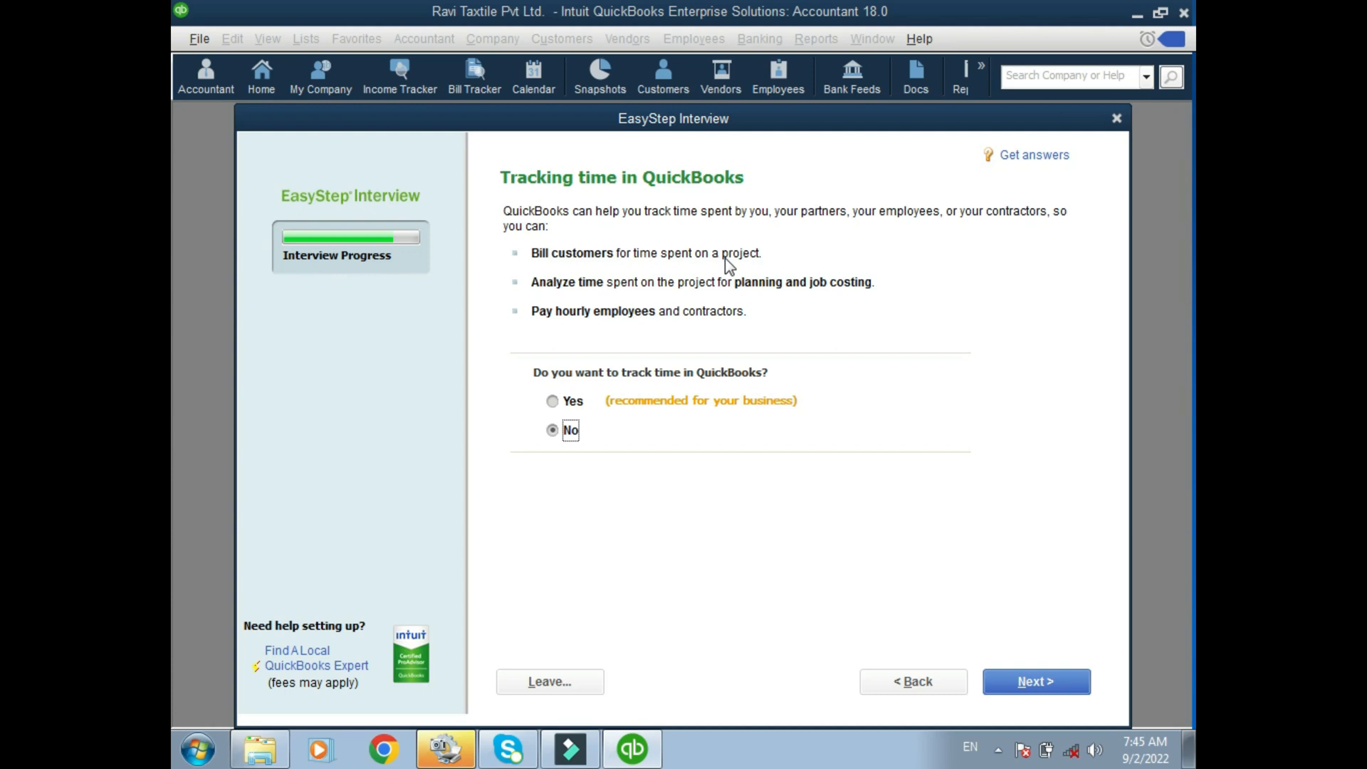
pyautogui.click(260, 747)
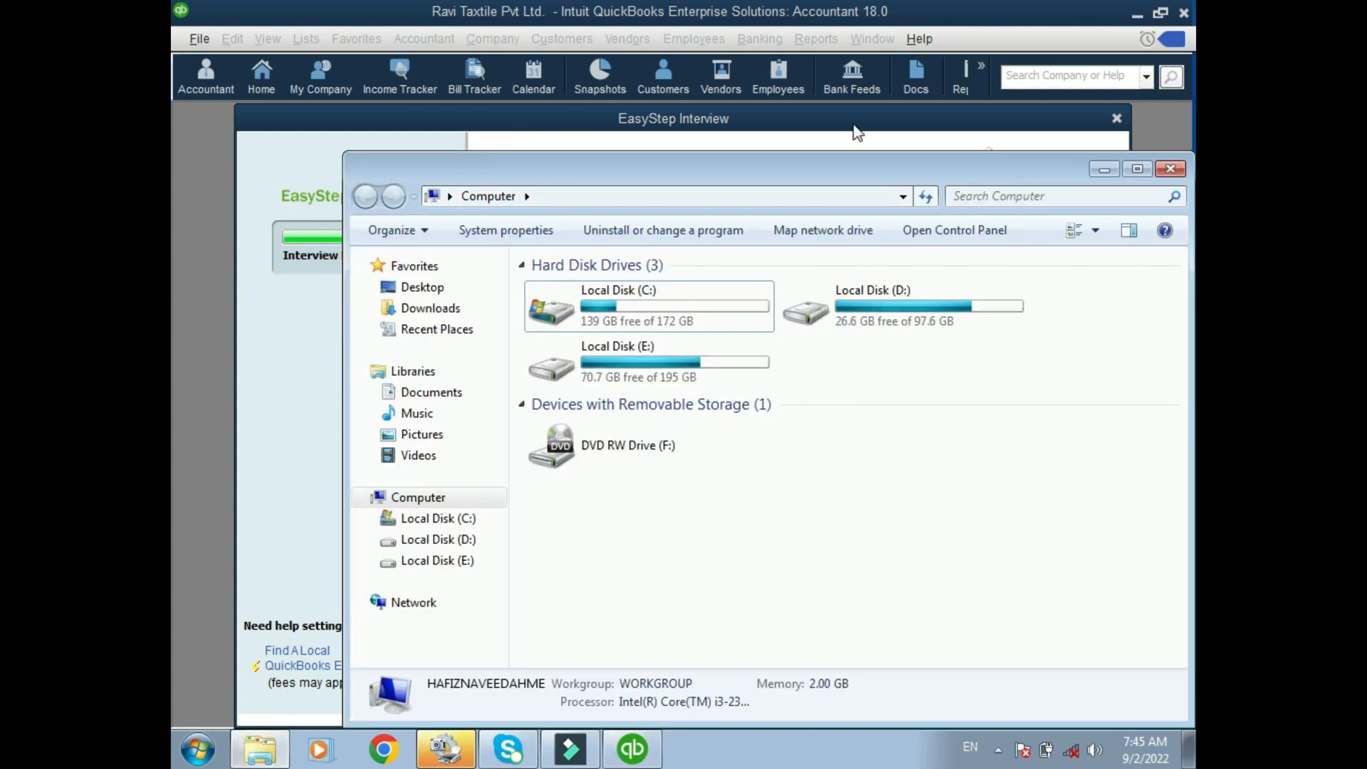
pyautogui.click(1104, 170)
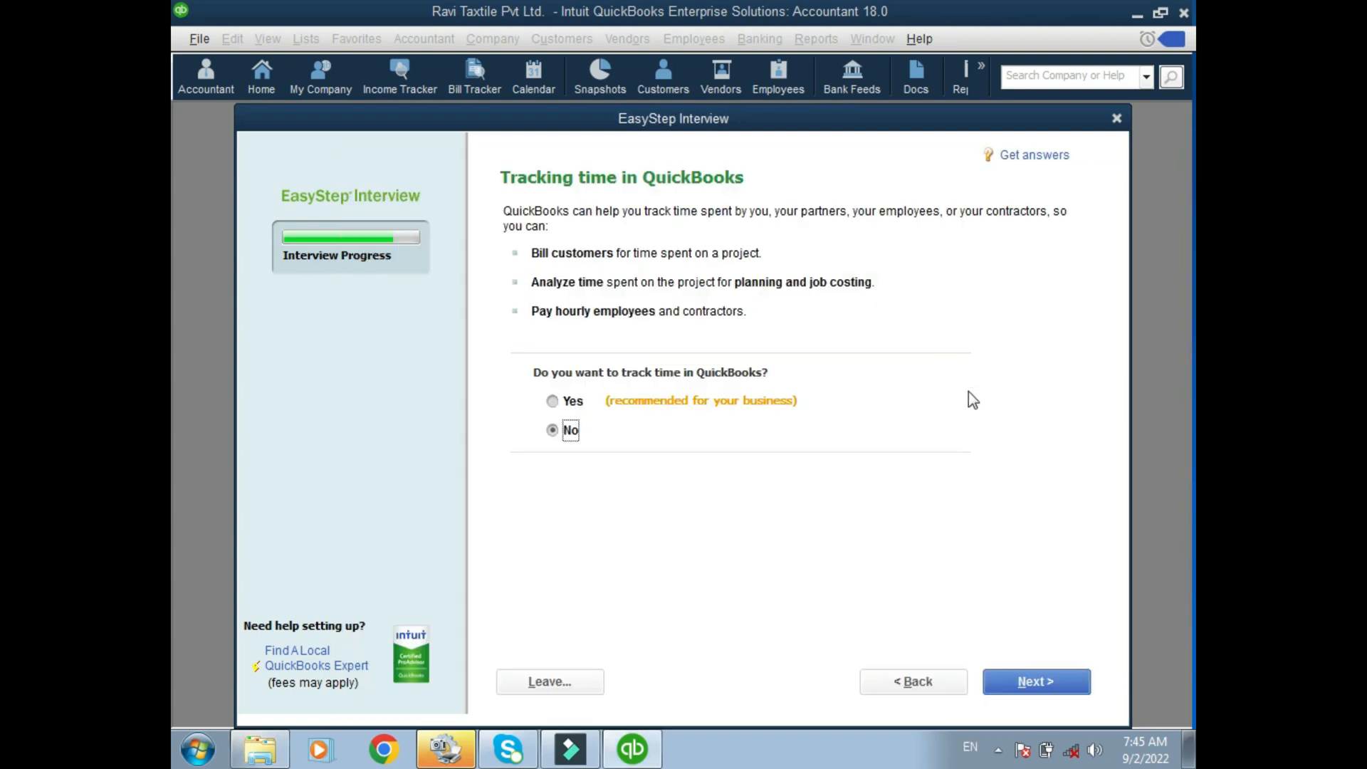
pyautogui.click(1047, 680)
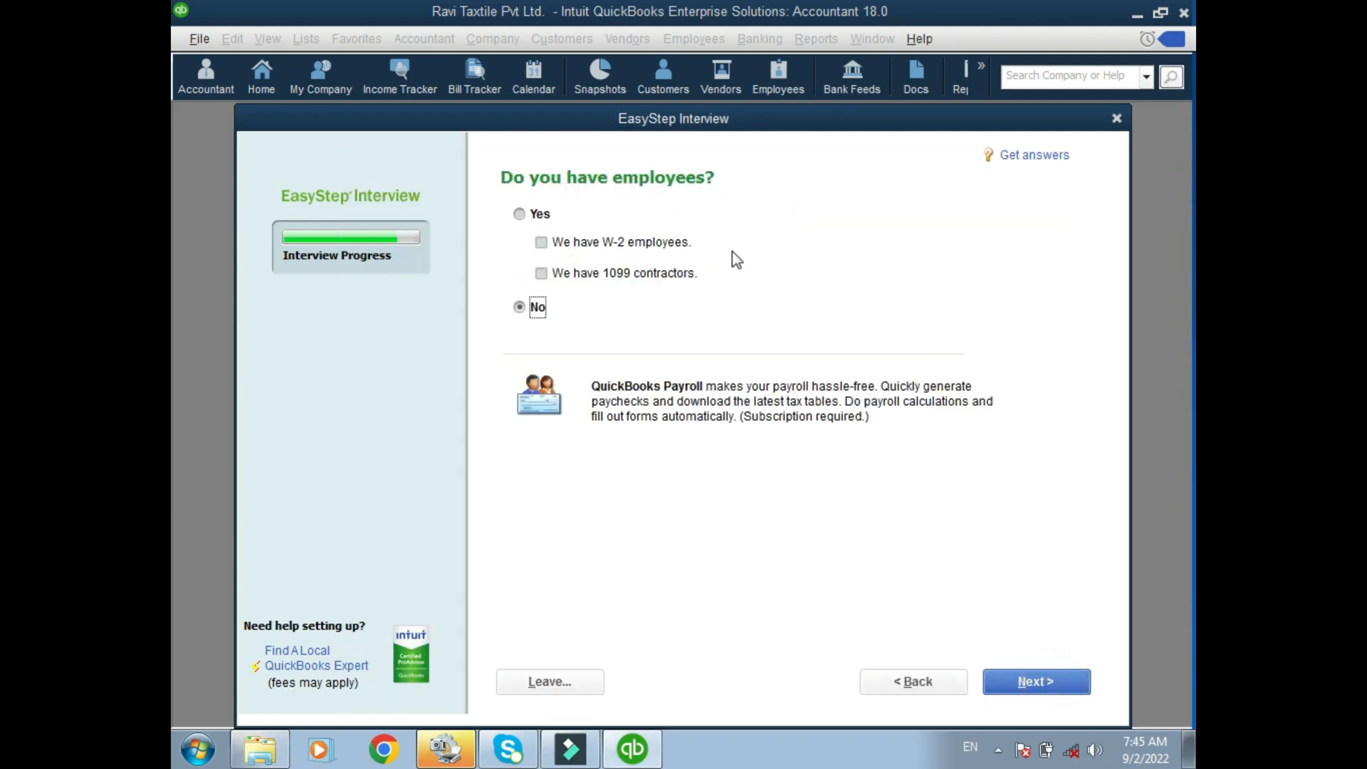
# Specify that the company has employees, including both W-2 employees and 1099 contractors, and continue
pyautogui.click(538, 214)
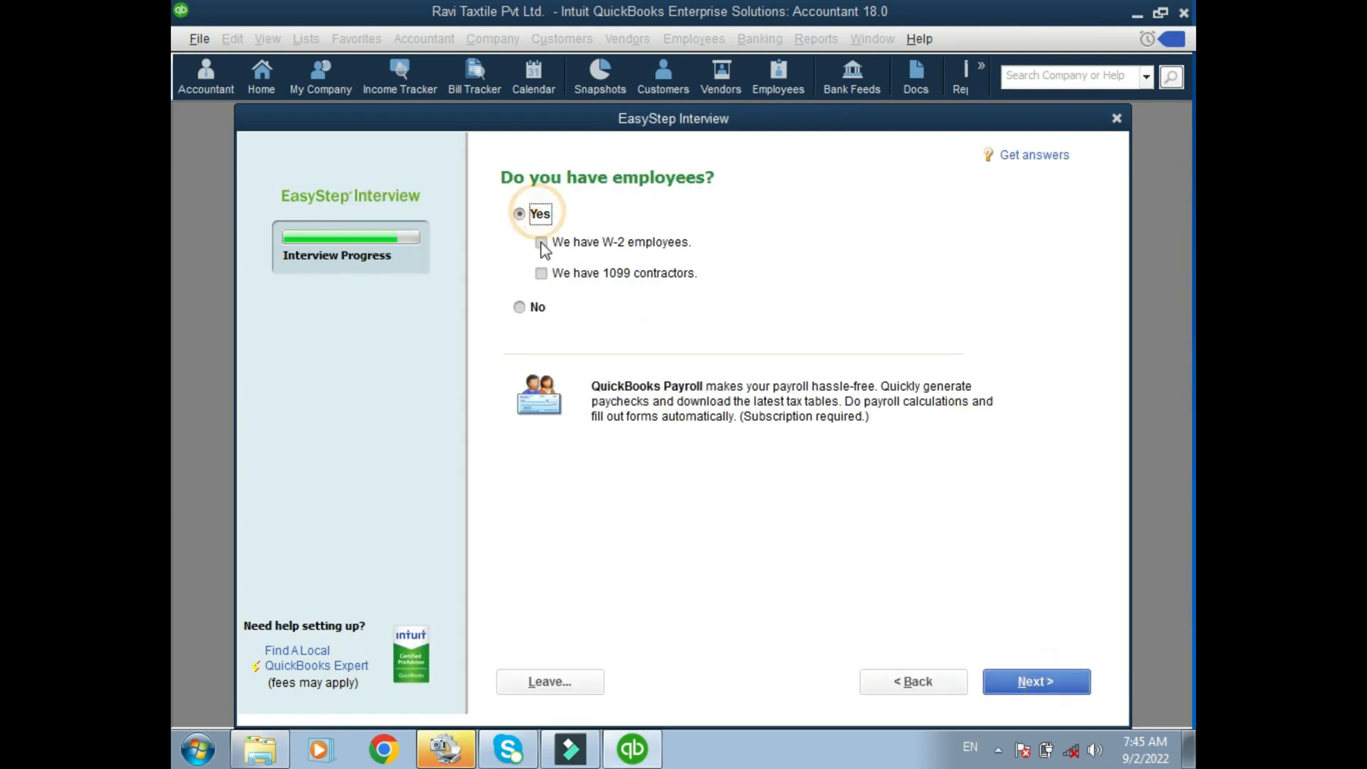
pyautogui.click(541, 243)
pyautogui.click(542, 273)
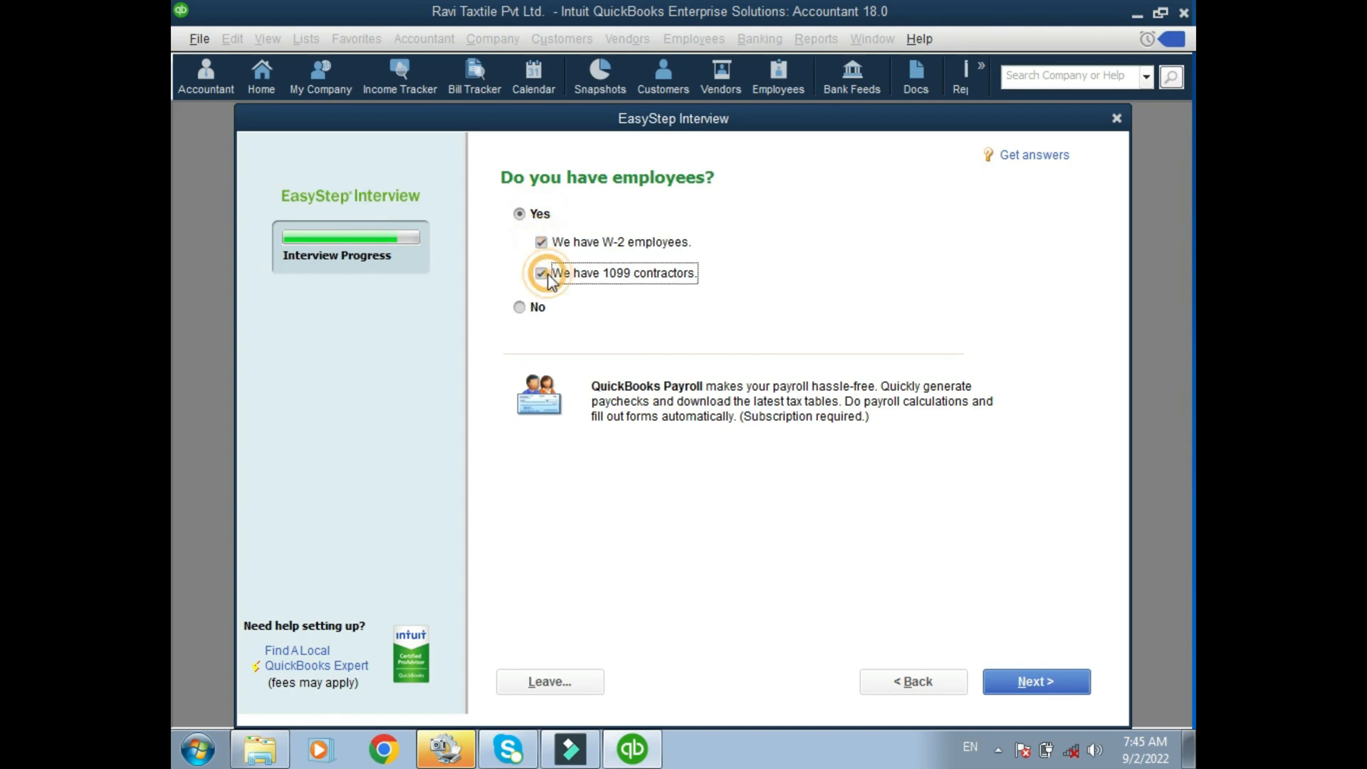
pyautogui.click(1036, 676)
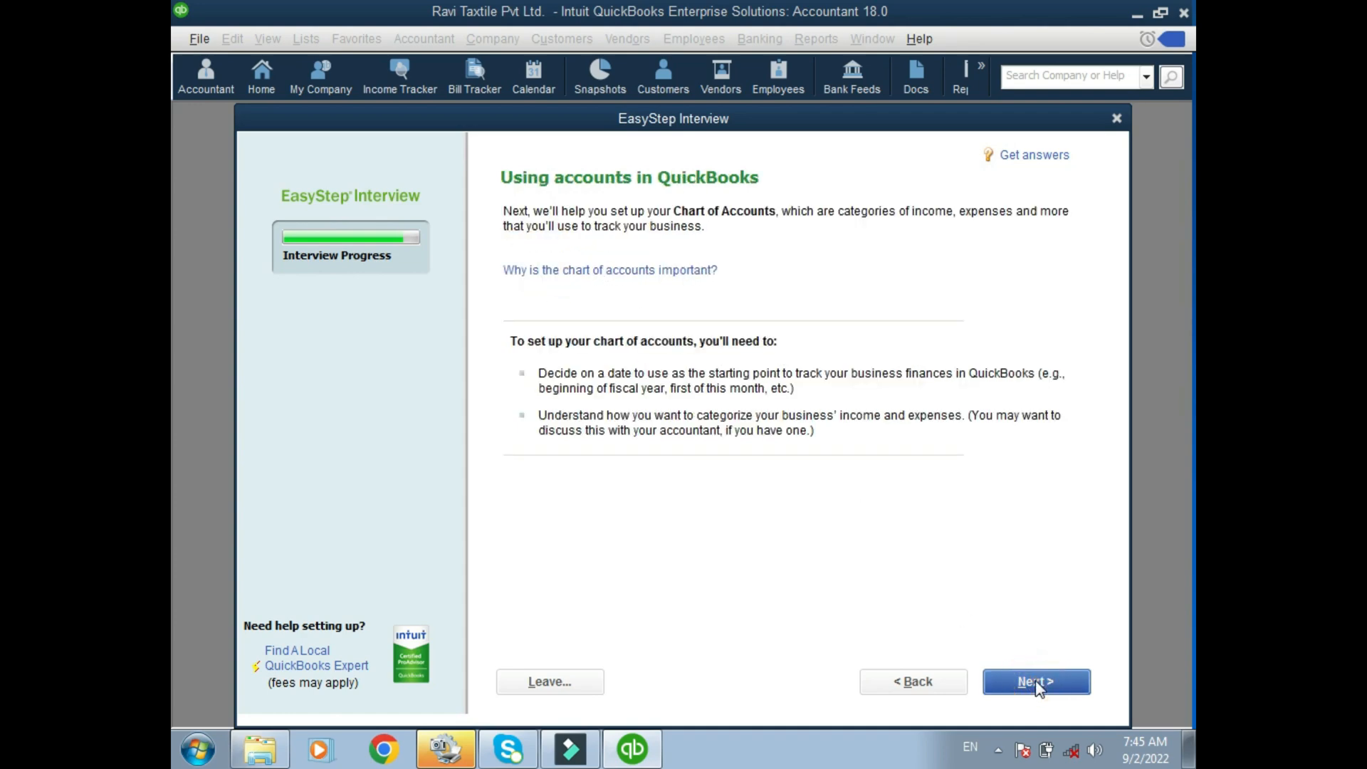
# Continue past the chart of accounts introduction and choose the beginning of this fiscal year, 07/01/2022, as the start date
pyautogui.click(1036, 682)
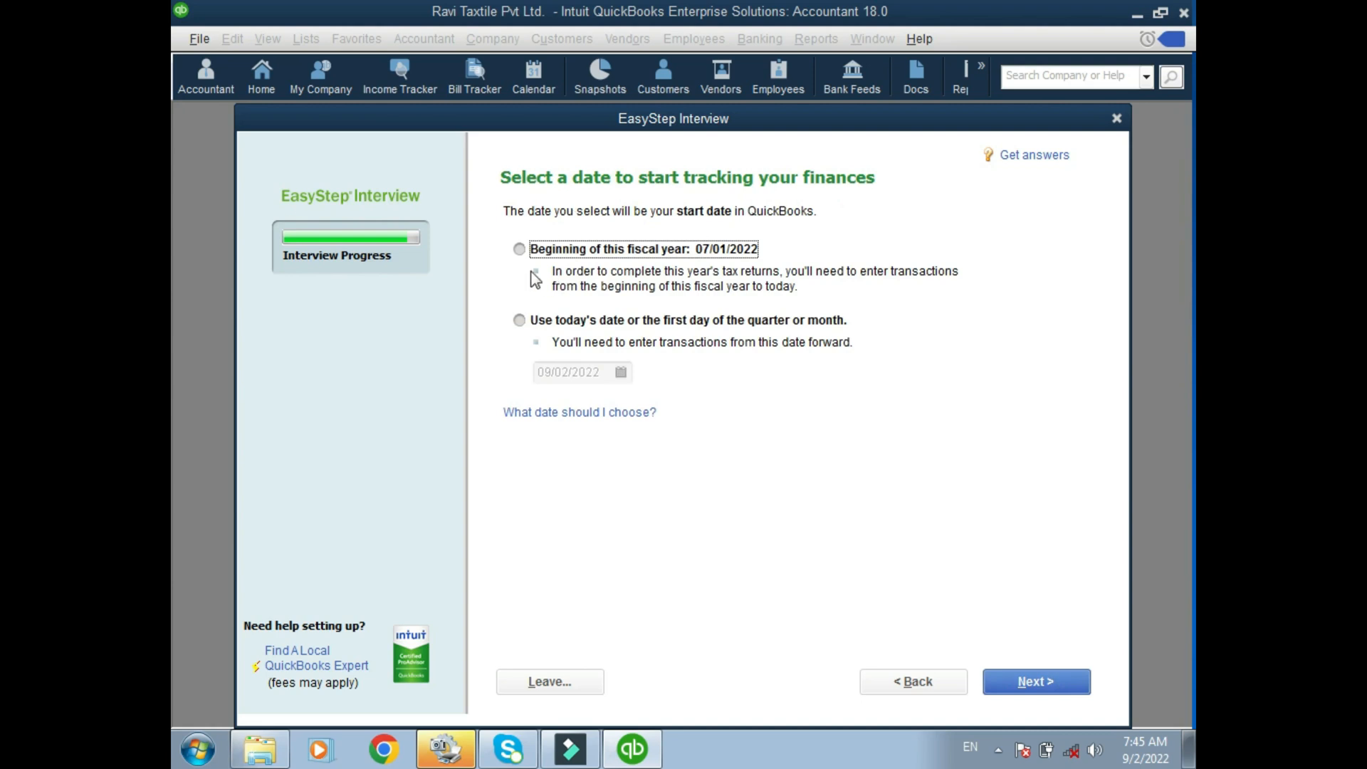
pyautogui.click(521, 250)
pyautogui.click(519, 321)
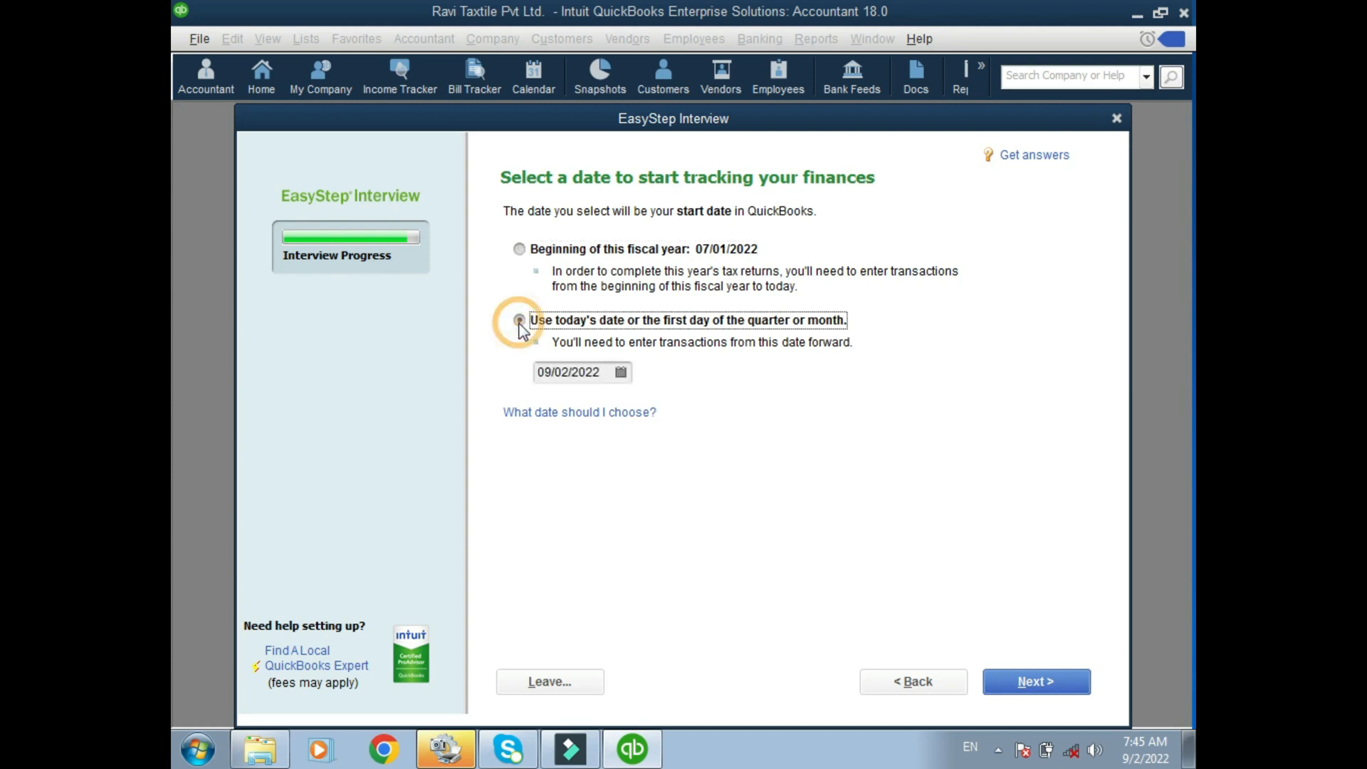
pyautogui.click(521, 251)
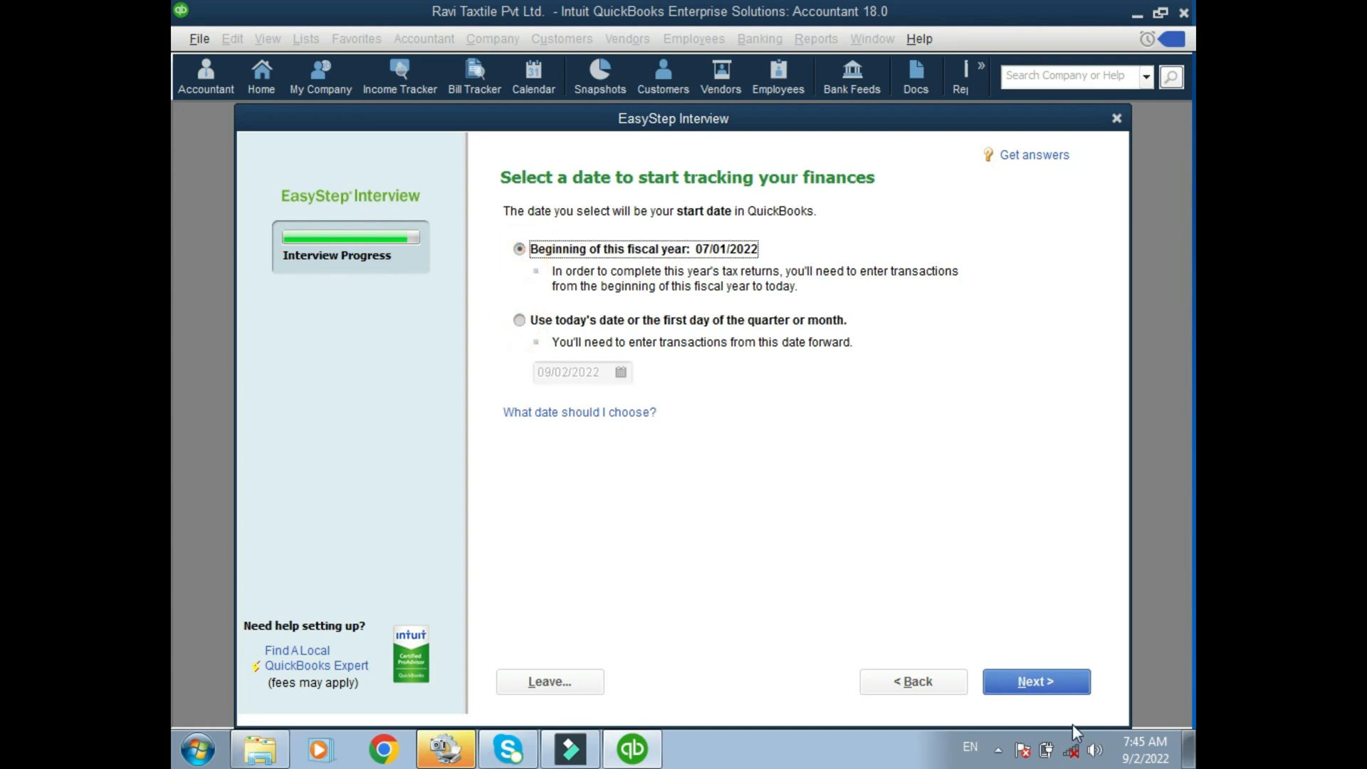
pyautogui.click(1061, 689)
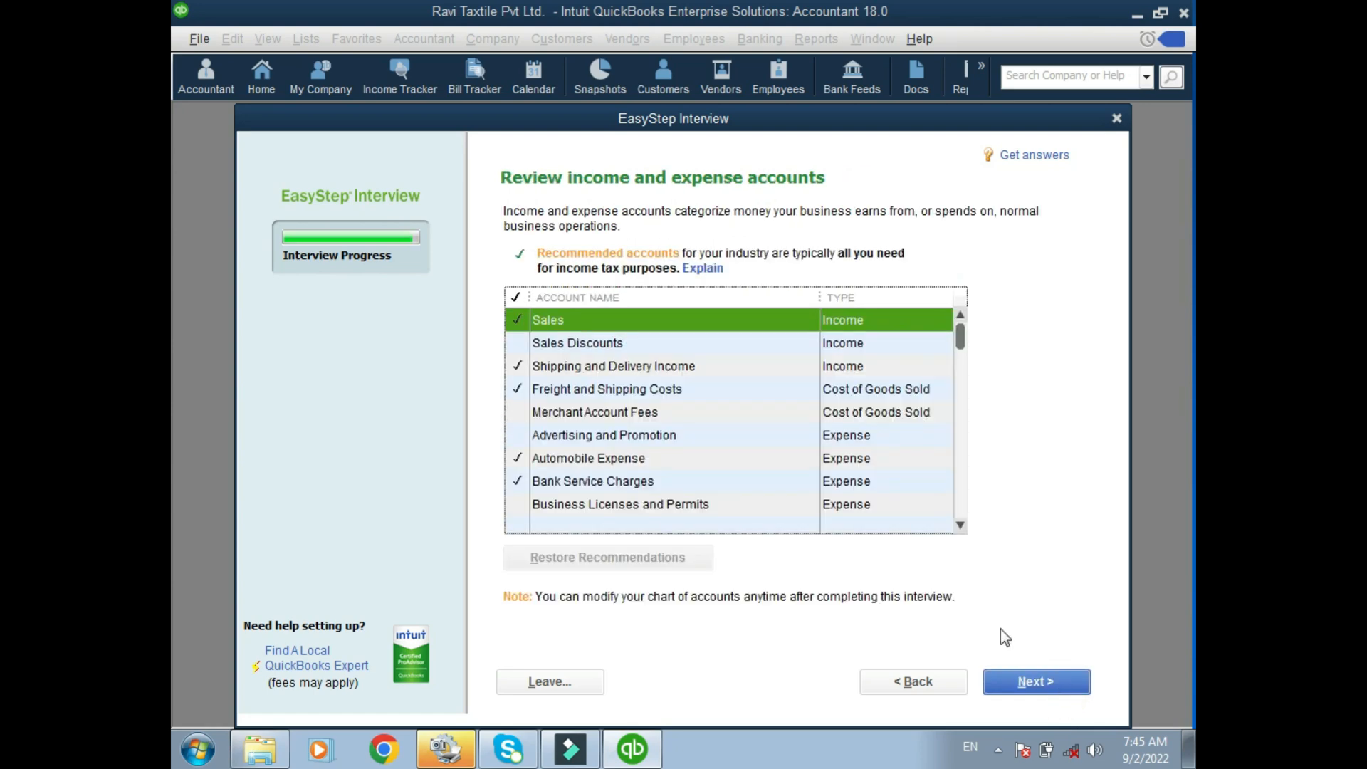
# Exclude Shipping and Delivery Income and Freight and Shipping Costs, include Business Licenses and Permits, and finish the interview by proceeding to setup
pyautogui.click(523, 369)
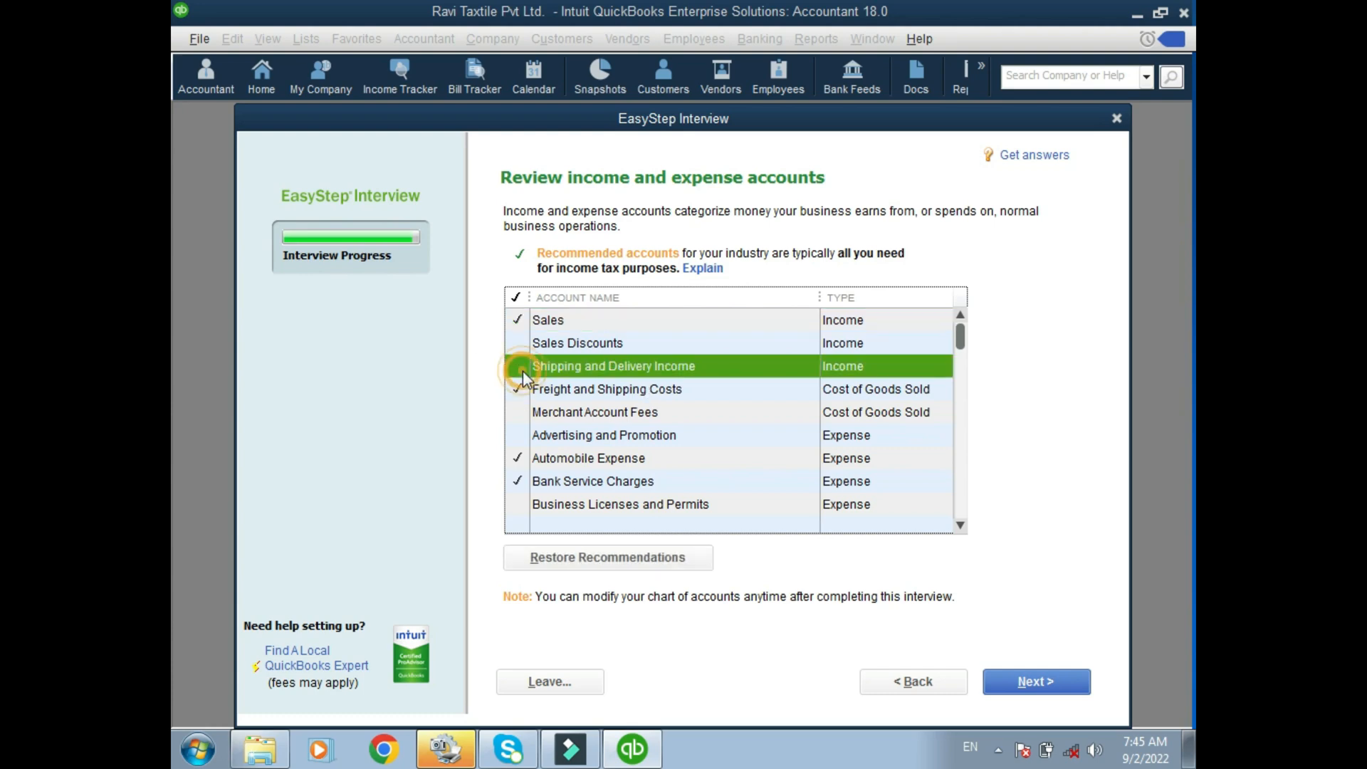
pyautogui.click(525, 390)
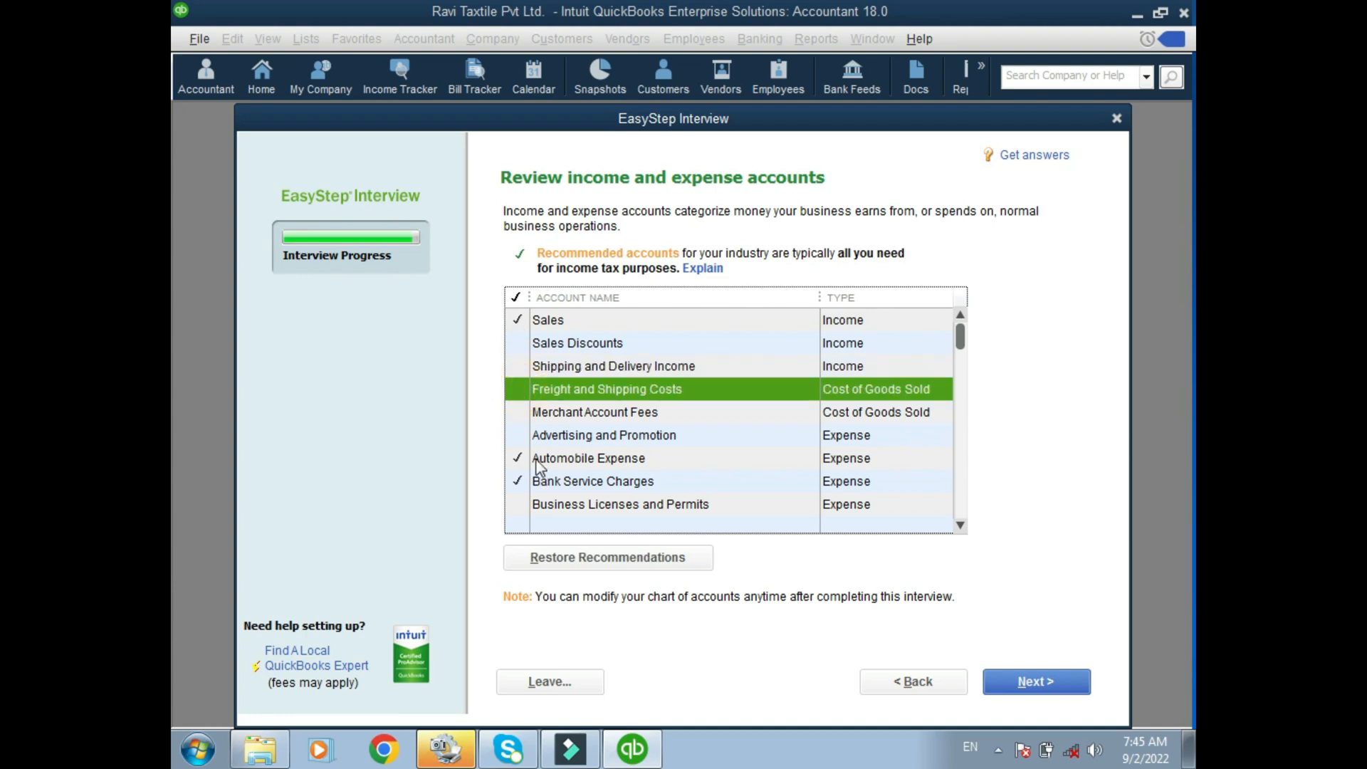
pyautogui.click(518, 504)
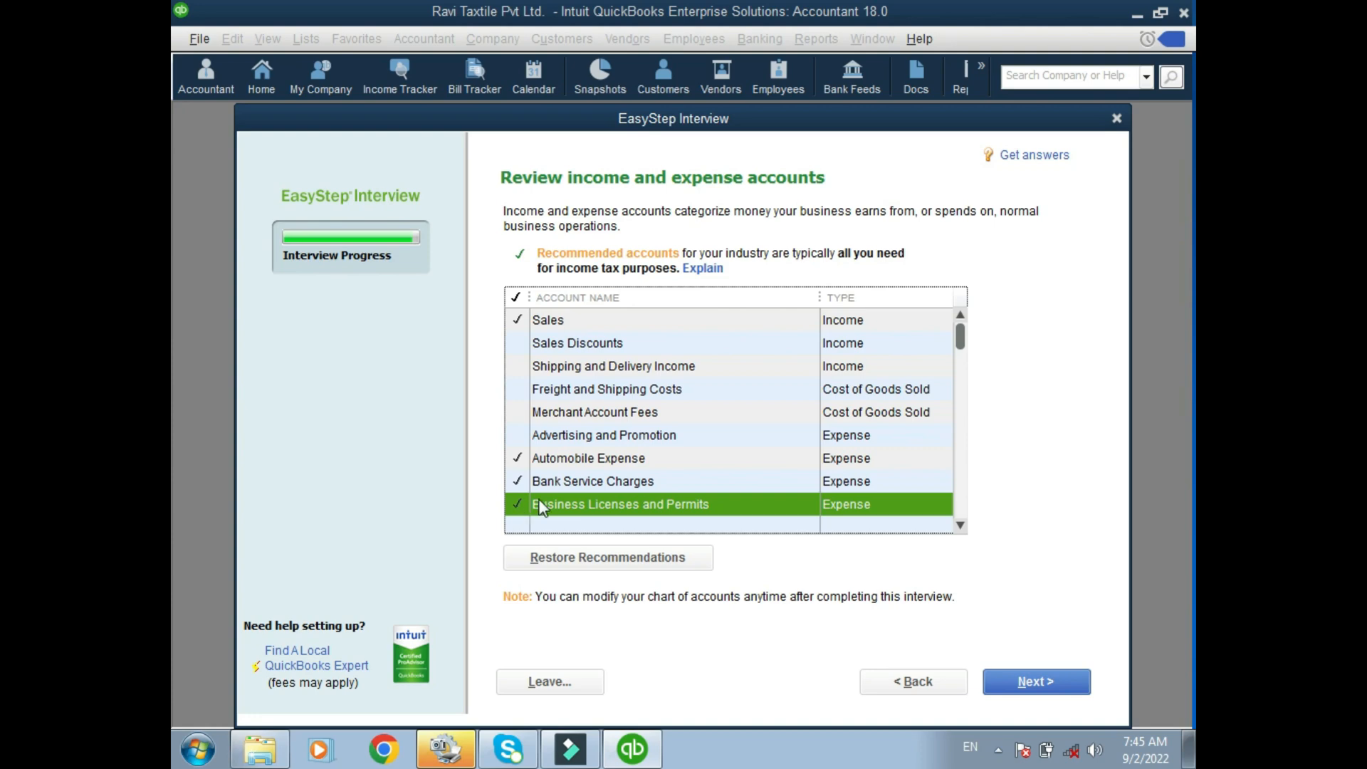
pyautogui.click(1058, 690)
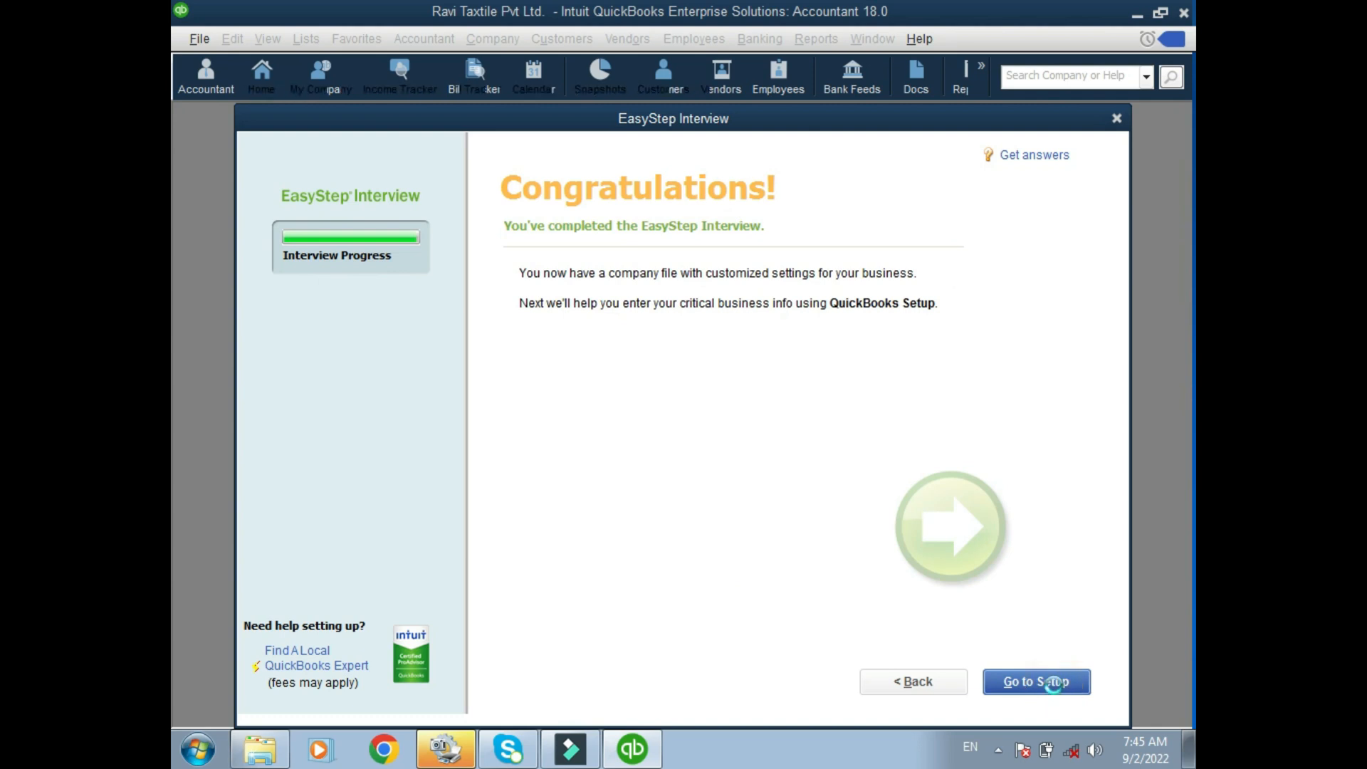
pyautogui.click(1056, 688)
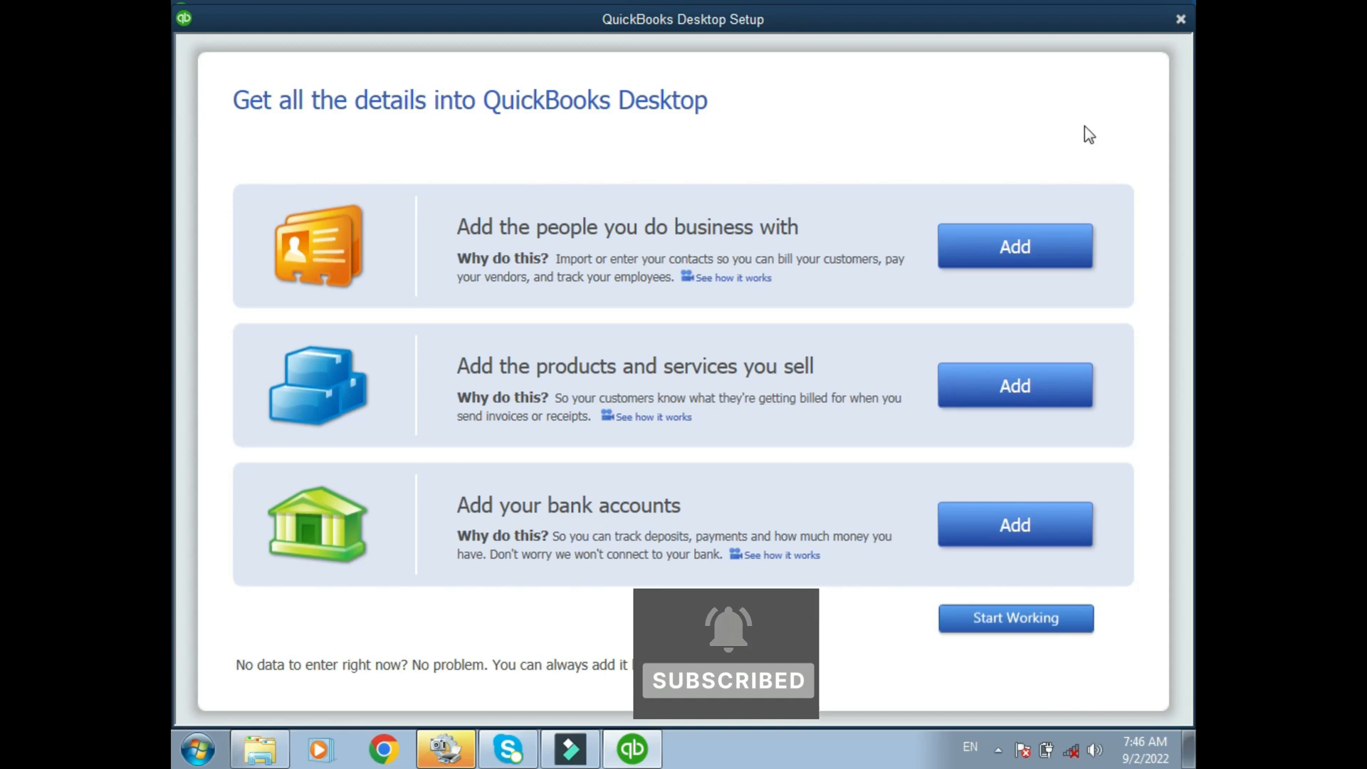
# Dismiss the setup window and New Feature Tour to reach the Home page, and minimize the program to the desktop
pyautogui.click(1180, 20)
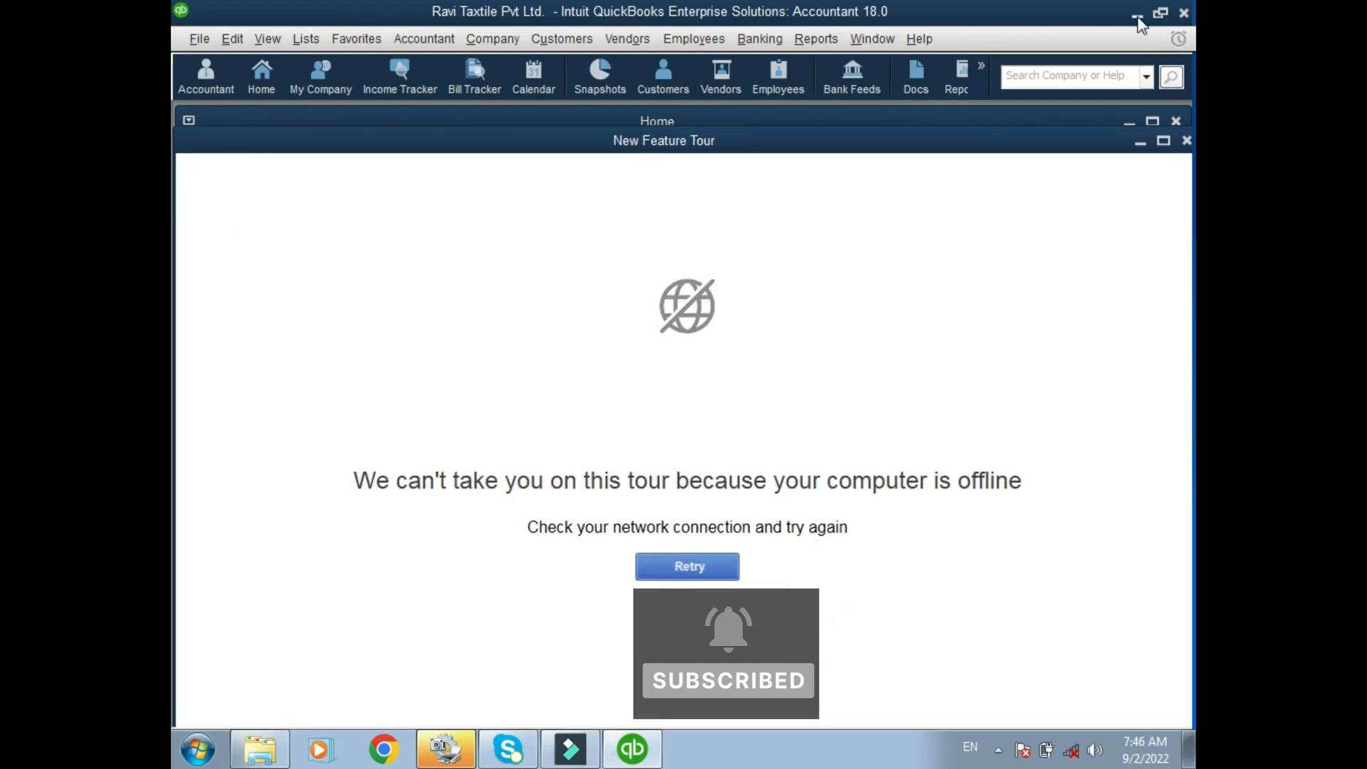
pyautogui.click(1156, 139)
pyautogui.click(1150, 123)
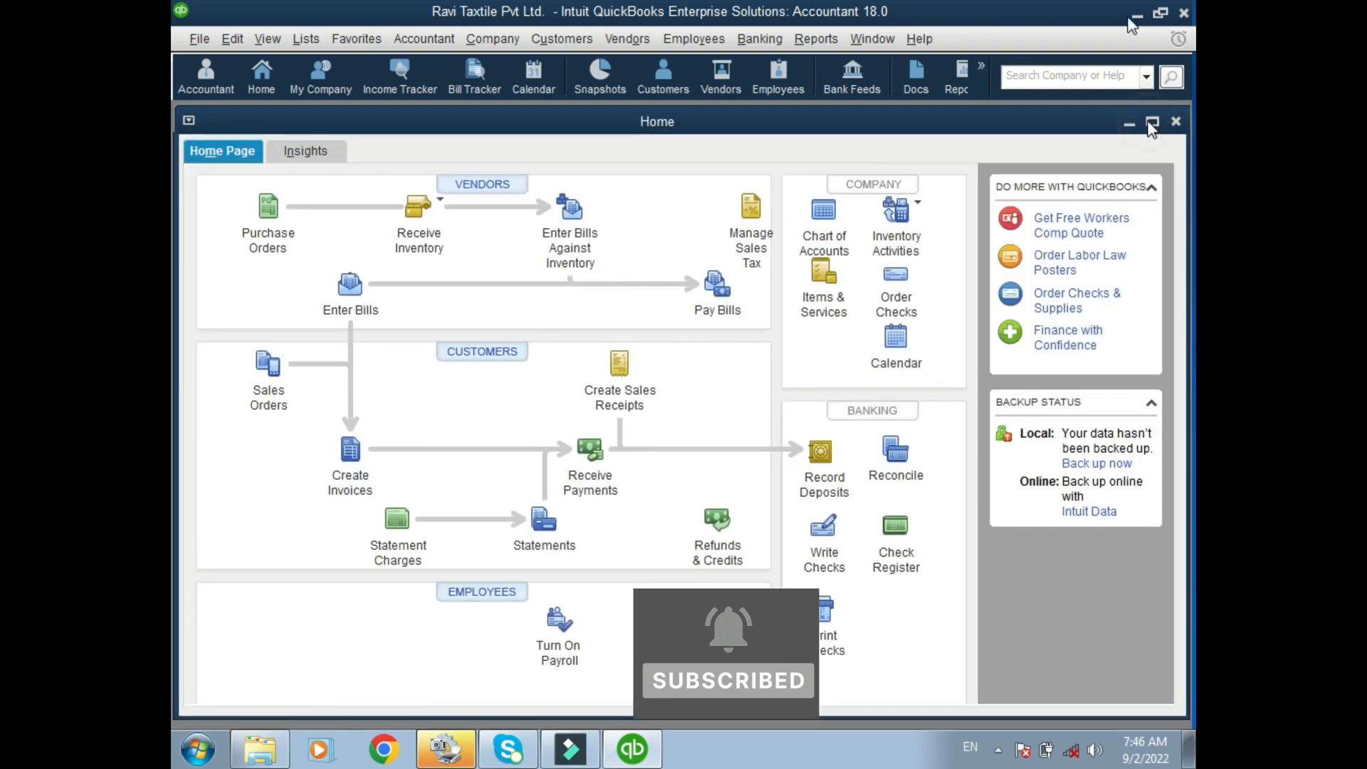
pyautogui.click(1137, 13)
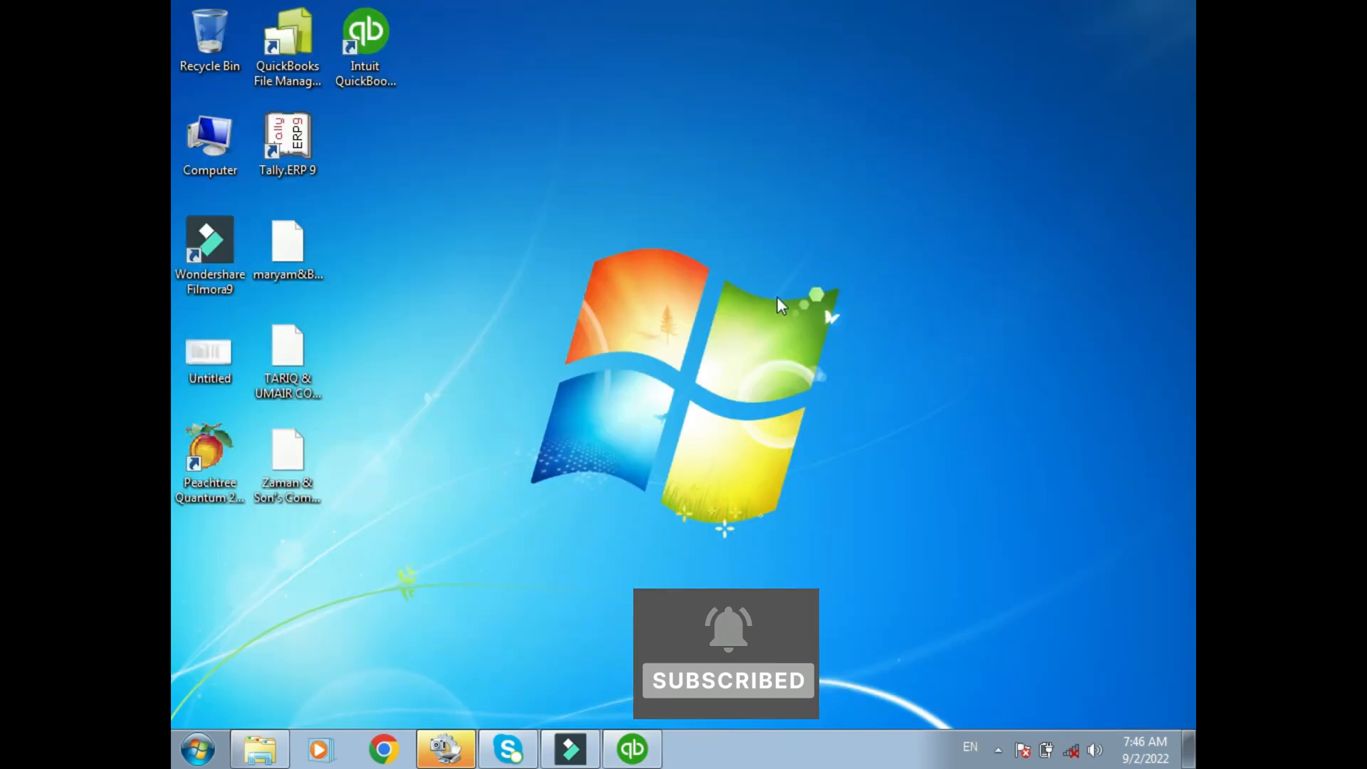